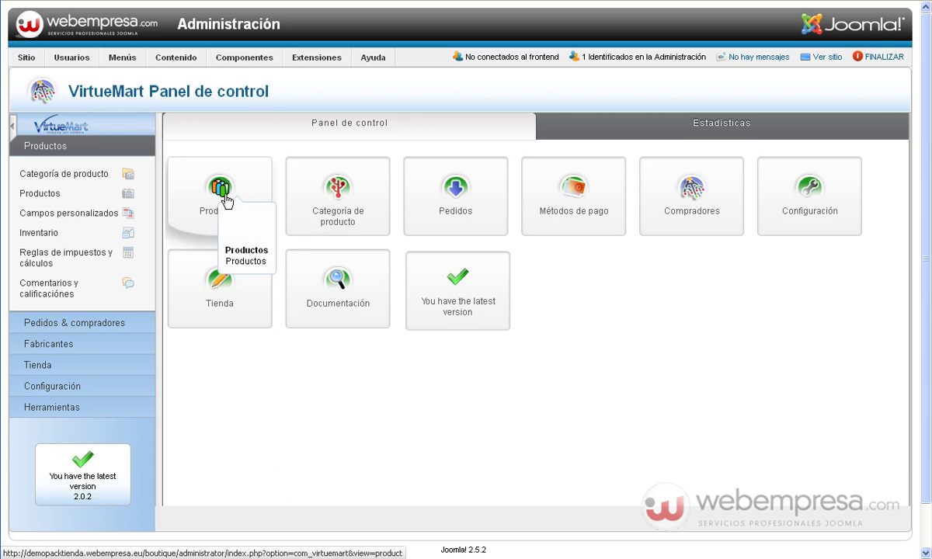
# Open the product list and show 50 products per page
pyautogui.click(34, 196)
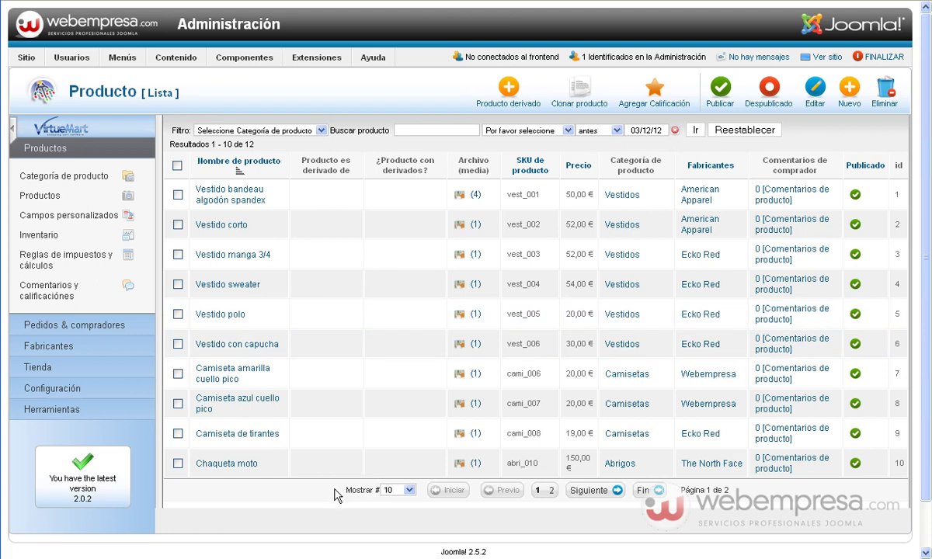
pyautogui.click(408, 490)
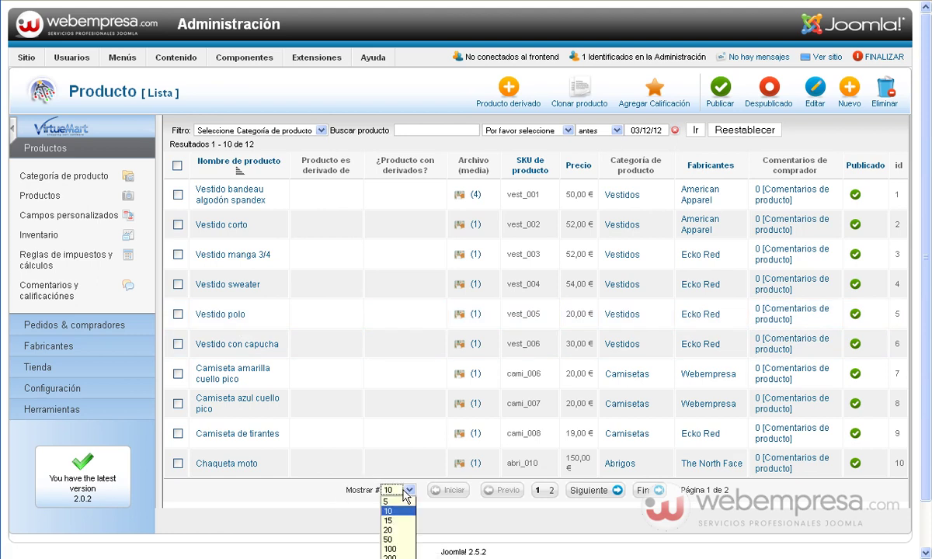
pyautogui.click(397, 539)
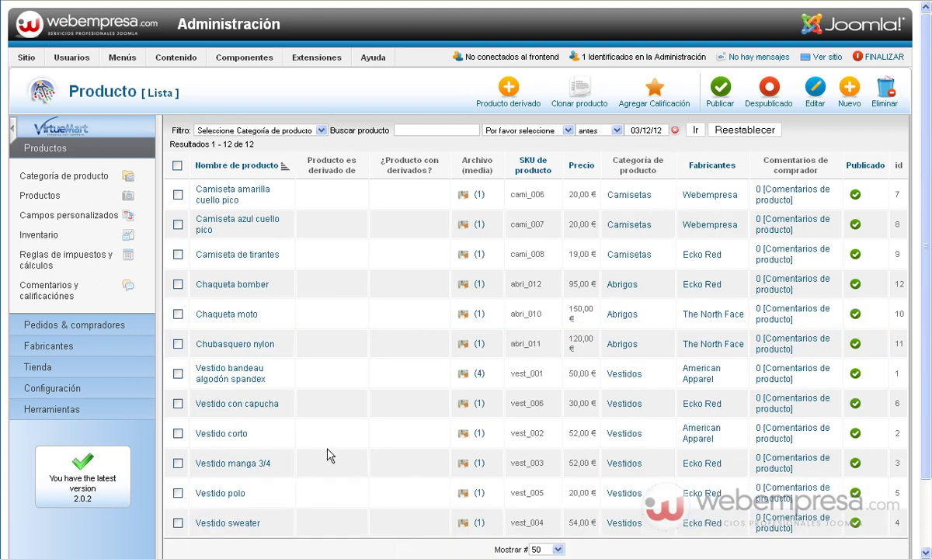
pyautogui.scroll(-2, 326, 347)
pyautogui.scroll(1, 325, 348)
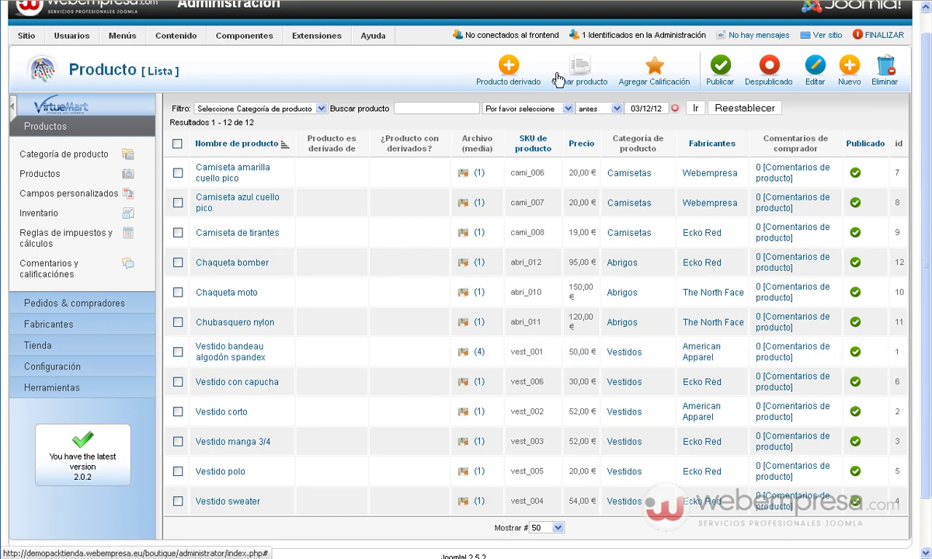
# Create a new product and set its SKU to vest_007
pyautogui.click(178, 293)
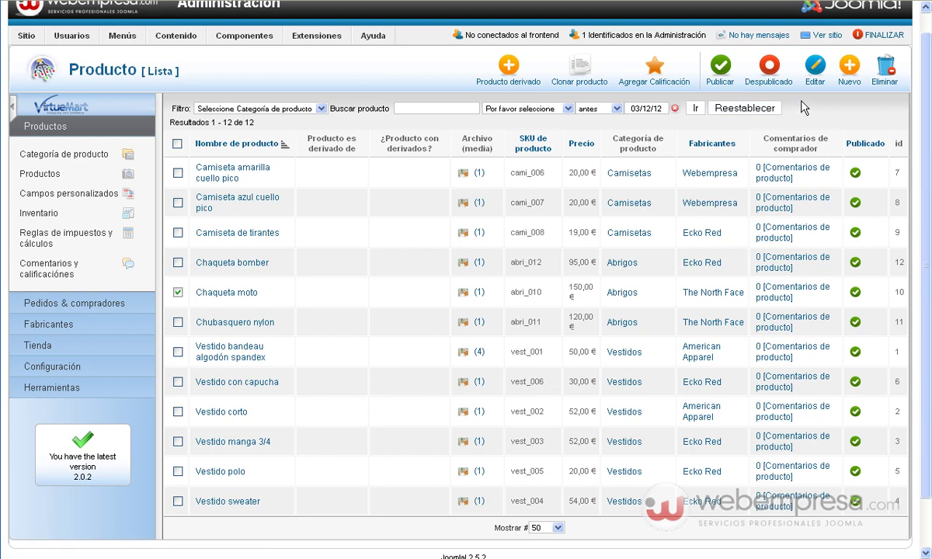
pyautogui.click(850, 68)
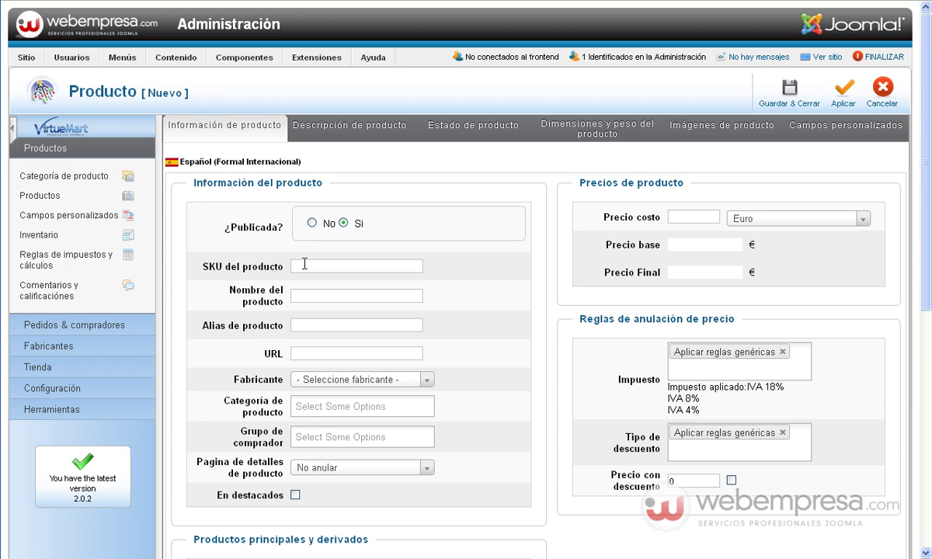
pyautogui.click(304, 265)
pyautogui.write('vest')
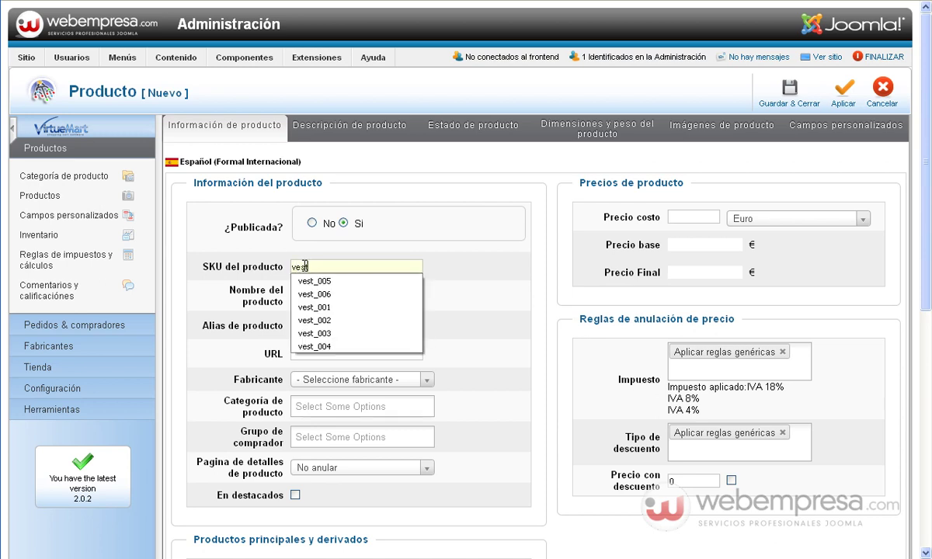
pyautogui.press('Down')
pyautogui.press('Tab')
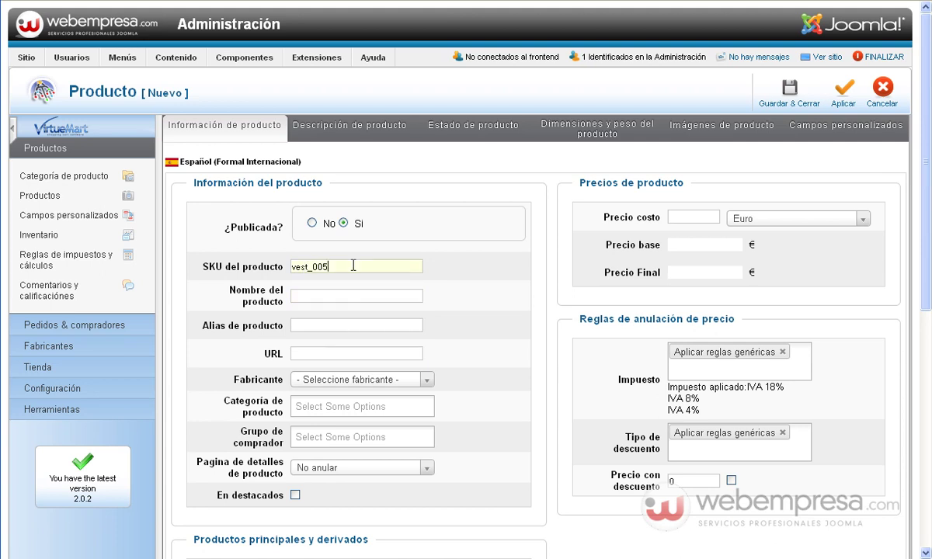
pyautogui.press('BackSpace')
pyautogui.write('7')
# Name the new product "Vestido cuadros"
pyautogui.write('Vestido')
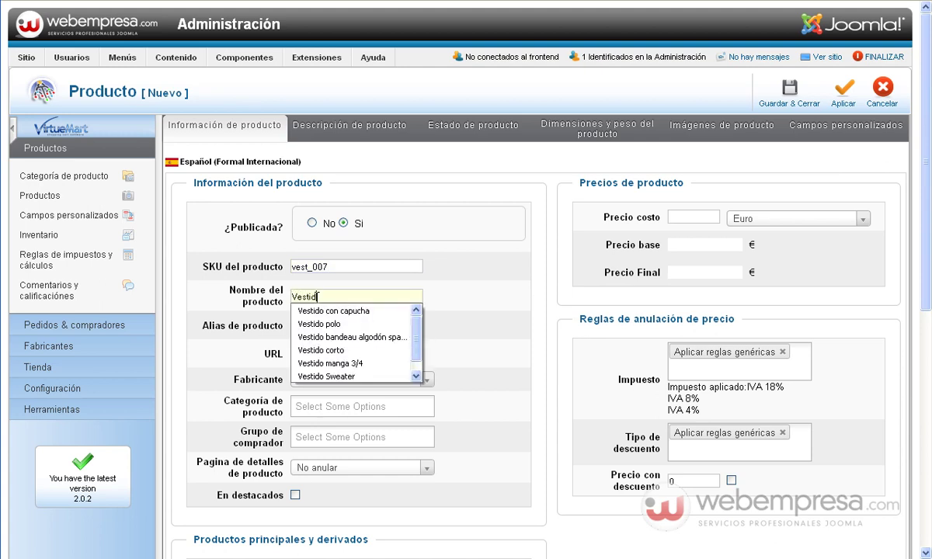
pyautogui.write(' cua')
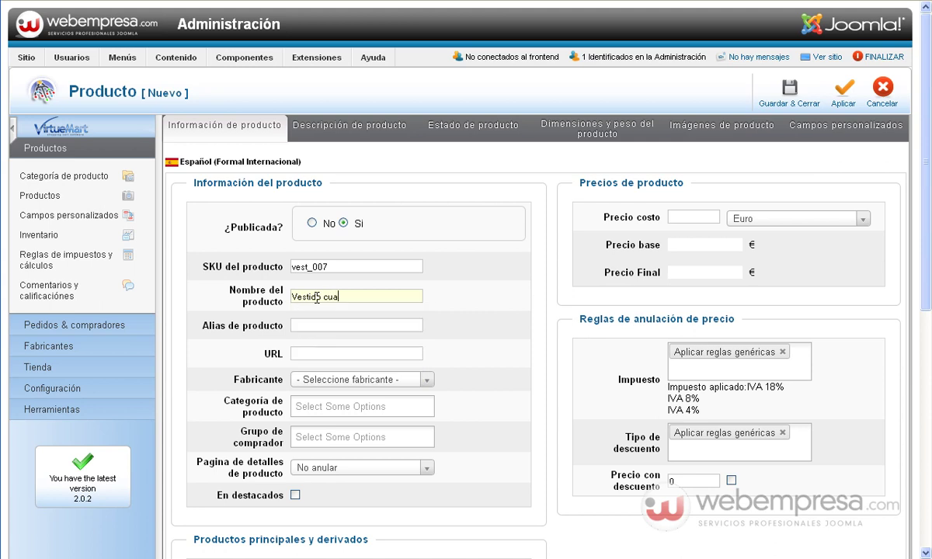
pyautogui.write('dros')
# Choose Webempresa as the product's manufacturer and assign it to the Vestidos category
pyautogui.click(359, 380)
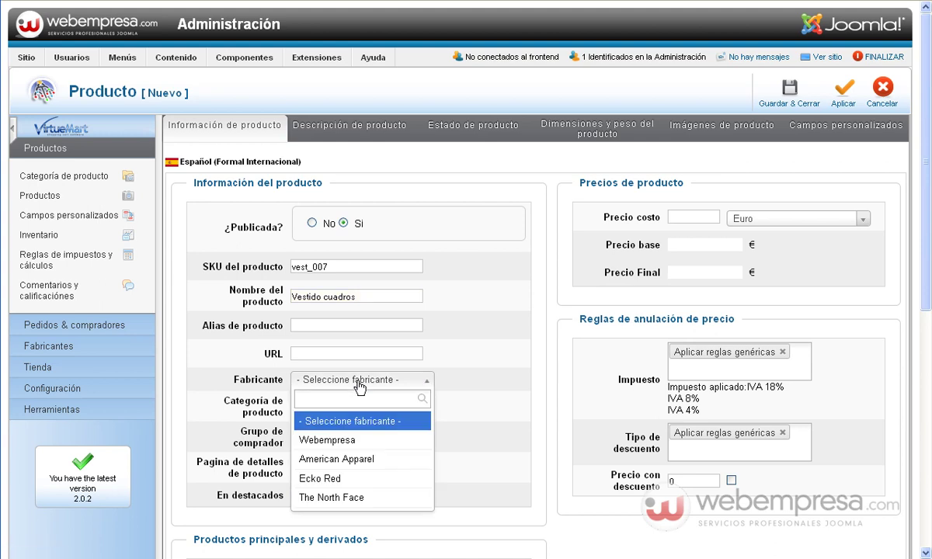
pyautogui.click(360, 450)
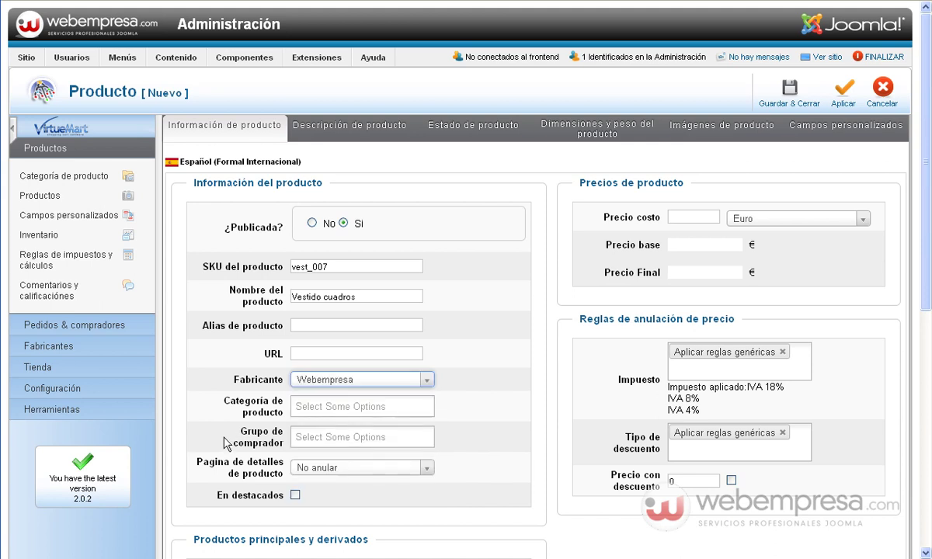
pyautogui.click(367, 407)
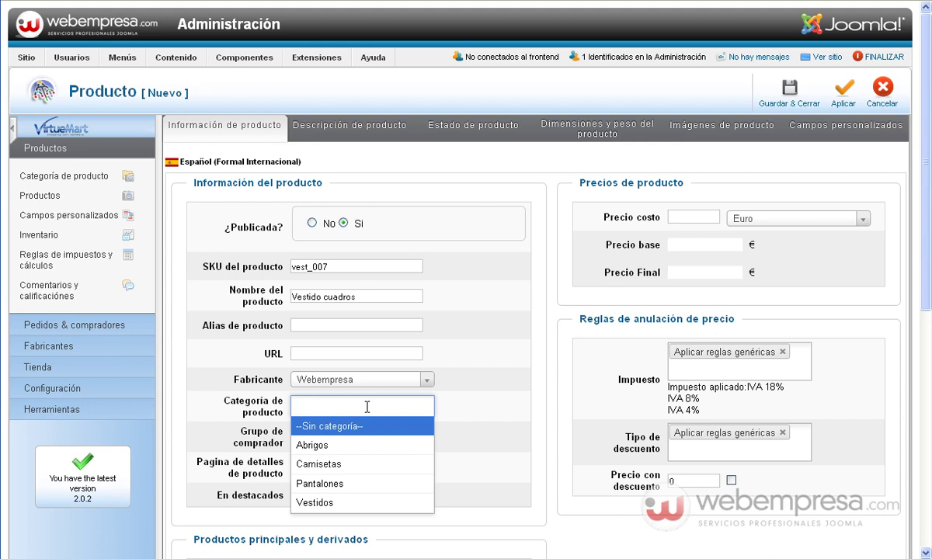
pyautogui.click(322, 505)
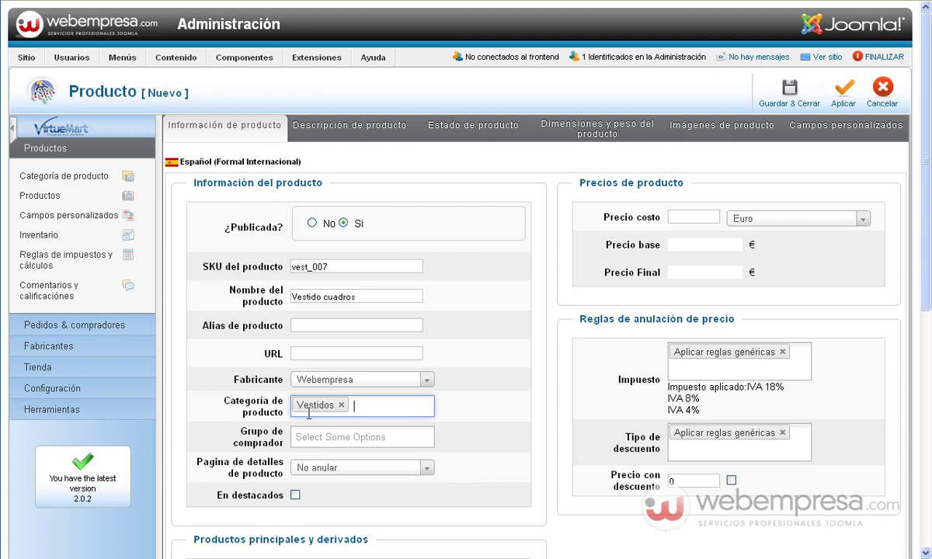
# Try adding Abrigos and Camisetas as extra product categories, and remove both again
pyautogui.click(354, 405)
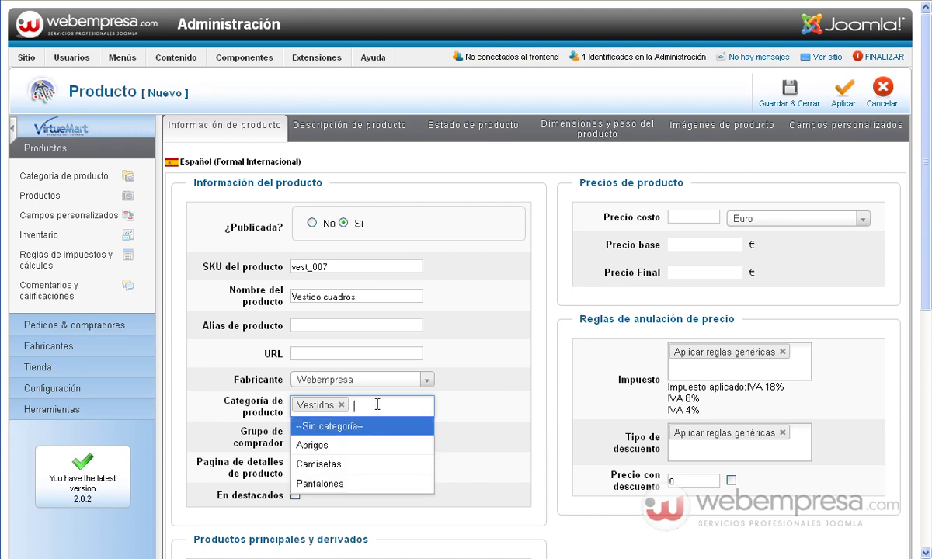
pyautogui.click(344, 448)
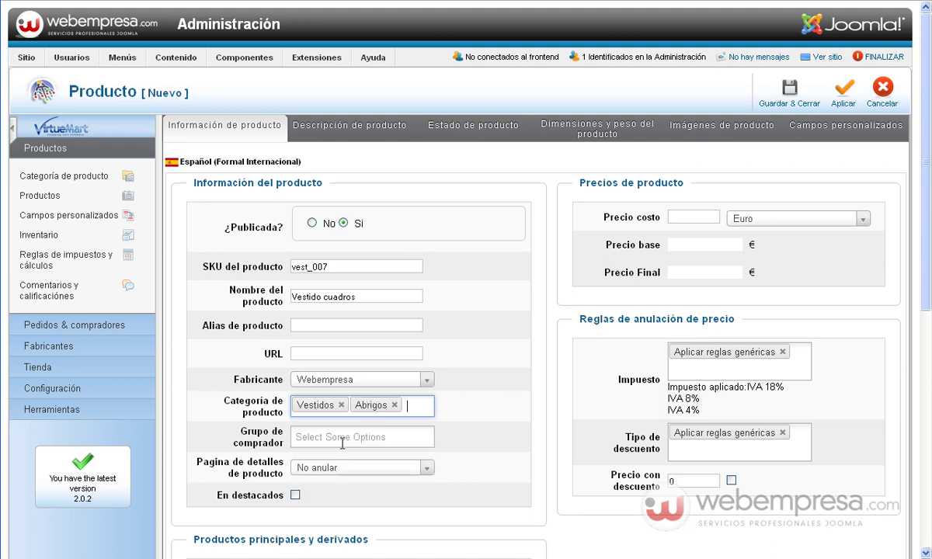
pyautogui.click(422, 406)
pyautogui.click(376, 445)
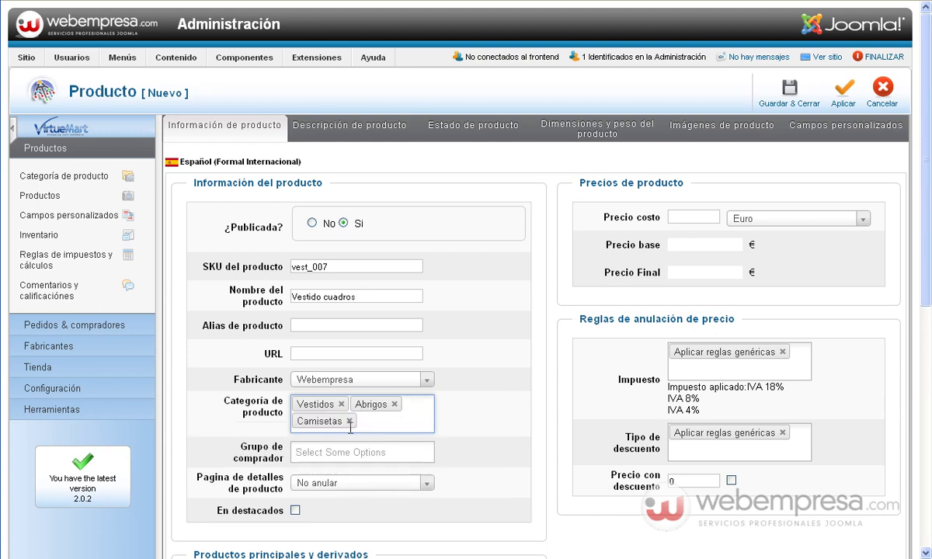
pyautogui.click(350, 421)
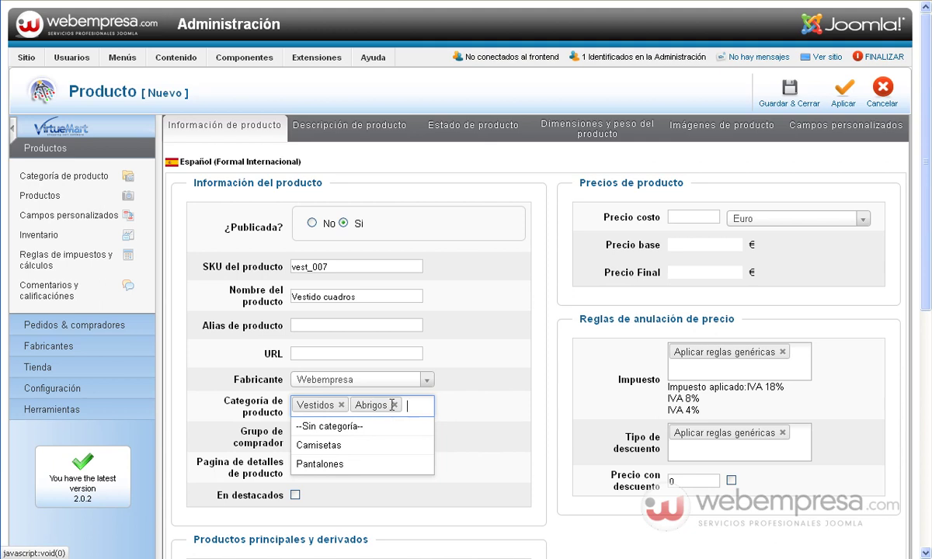
pyautogui.click(393, 405)
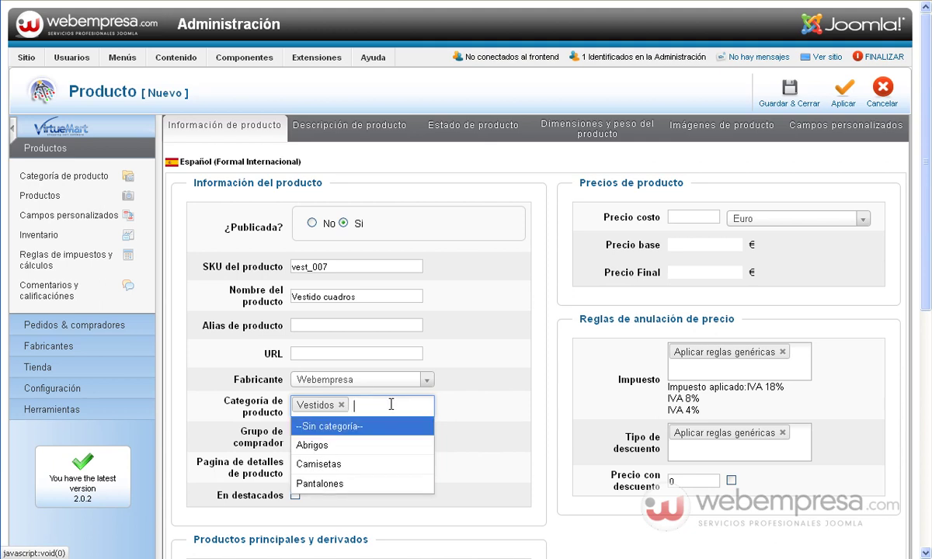
pyautogui.click(501, 409)
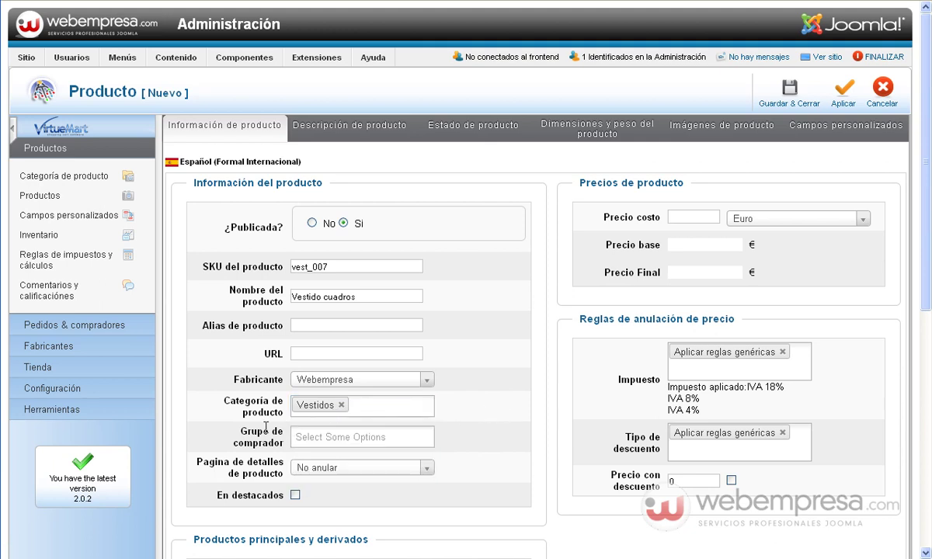
# Examine the options available for the product's shopper group and its details page, leaving both unset
pyautogui.click(329, 437)
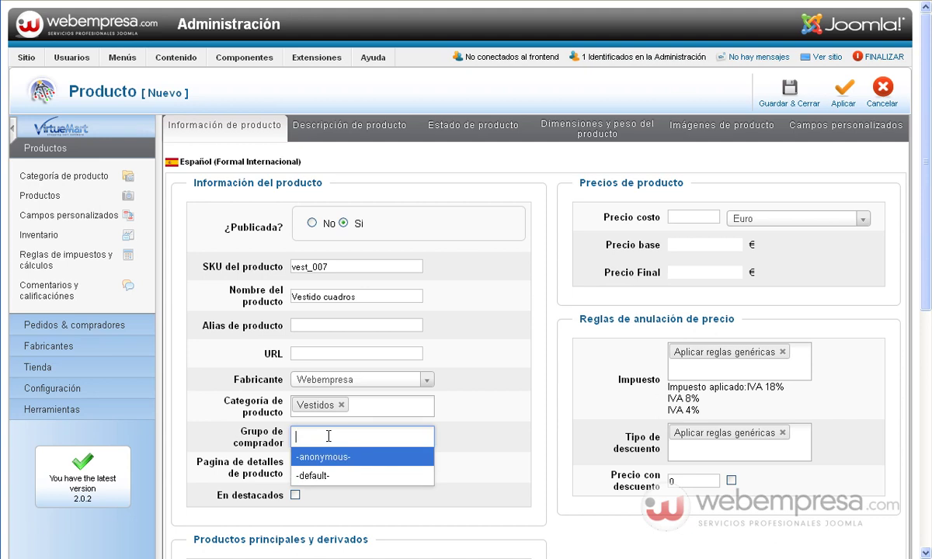
pyautogui.click(468, 440)
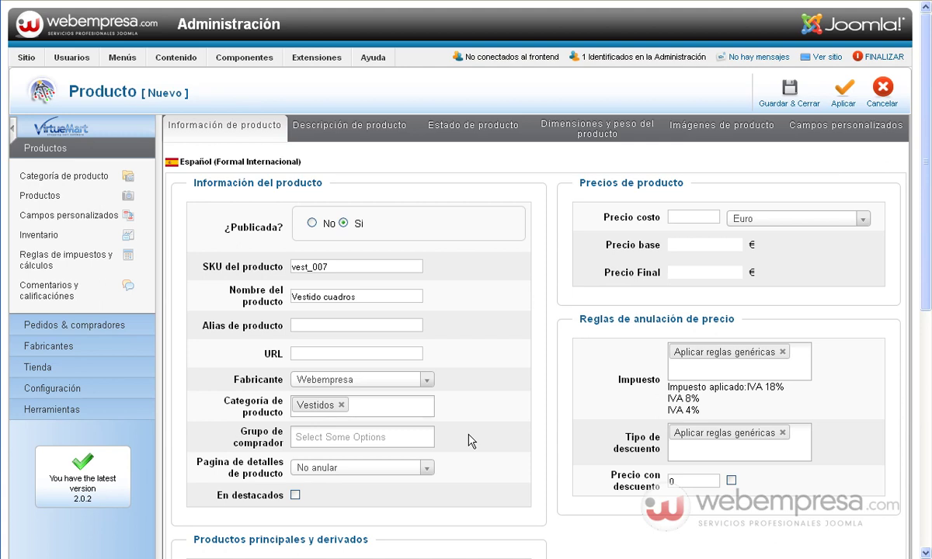
pyautogui.click(353, 472)
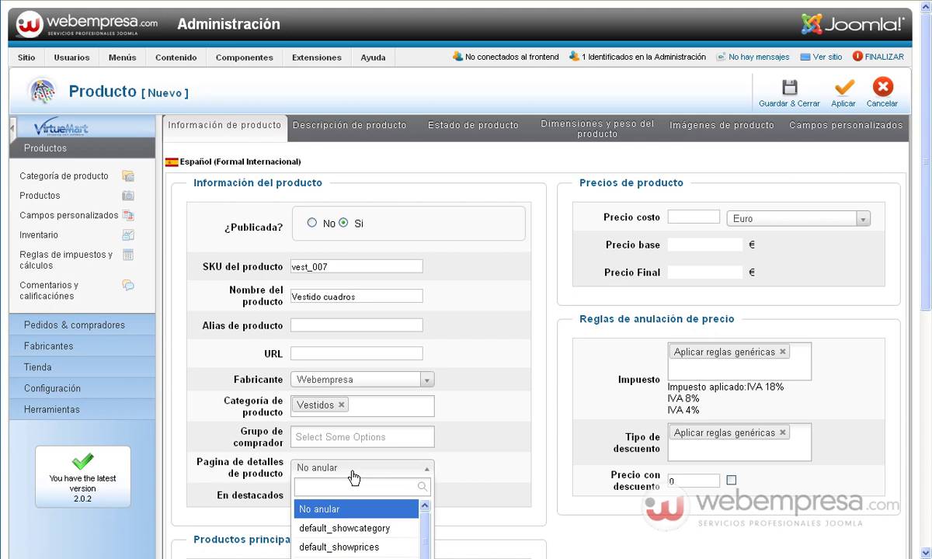
pyautogui.scroll(-3, 468, 454)
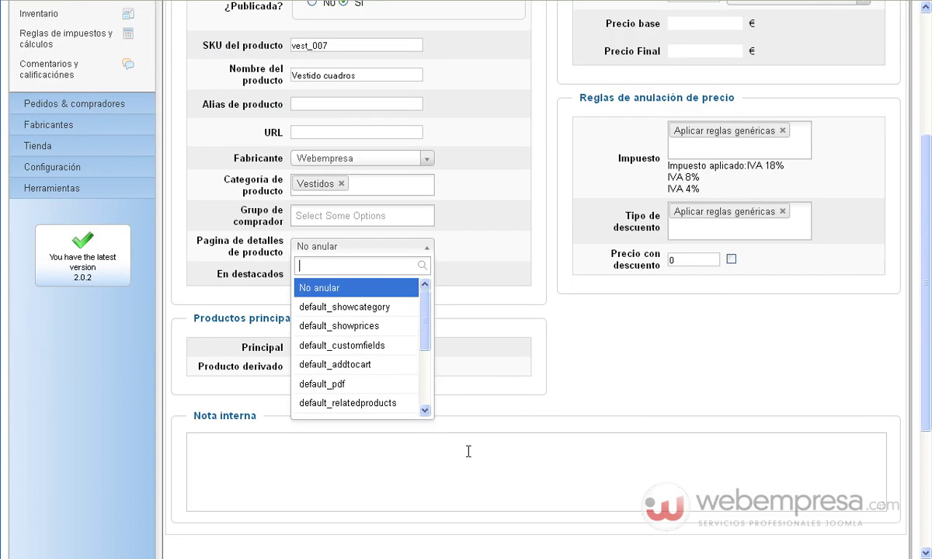
pyautogui.moveTo(425, 316)
pyautogui.mouseDown()
pyautogui.moveTo(427, 382)
pyautogui.moveTo(438, 312)
pyautogui.mouseUp()
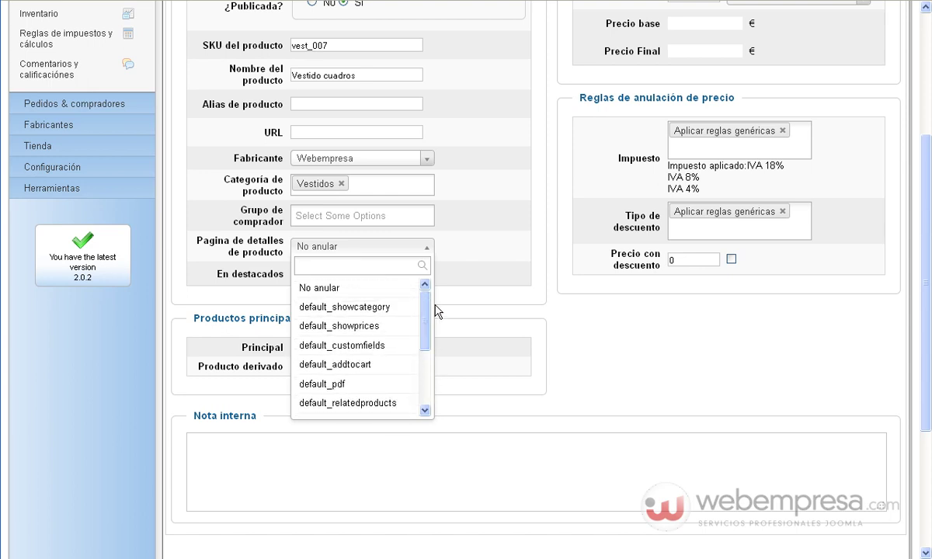
pyautogui.click(476, 274)
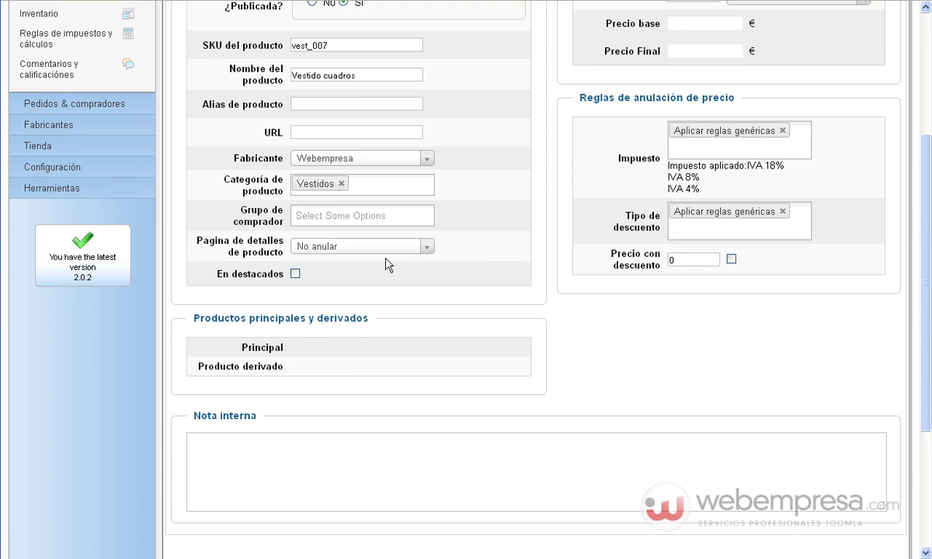
# Mark the product as featured and set its cost price to 20 euros
pyautogui.click(296, 274)
pyautogui.scroll(5, 498, 364)
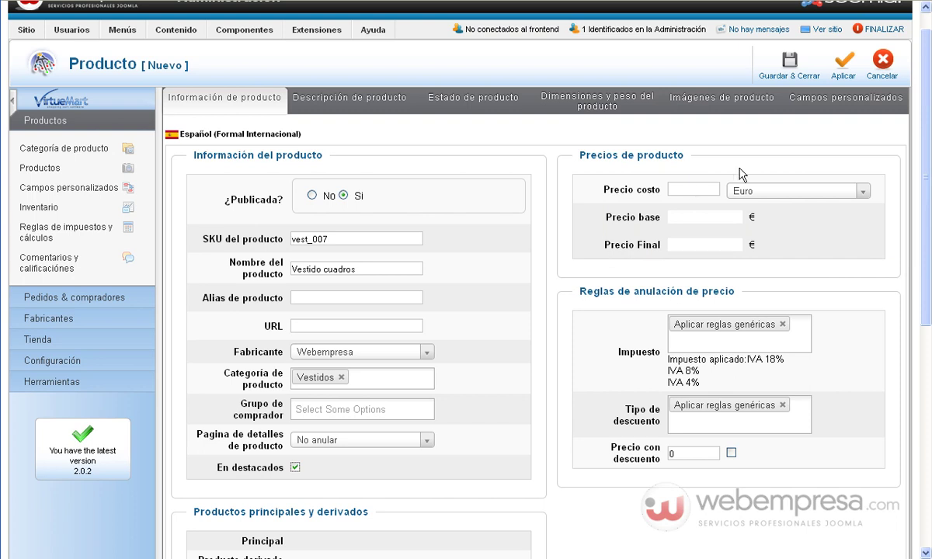
pyautogui.click(700, 187)
pyautogui.write('20')
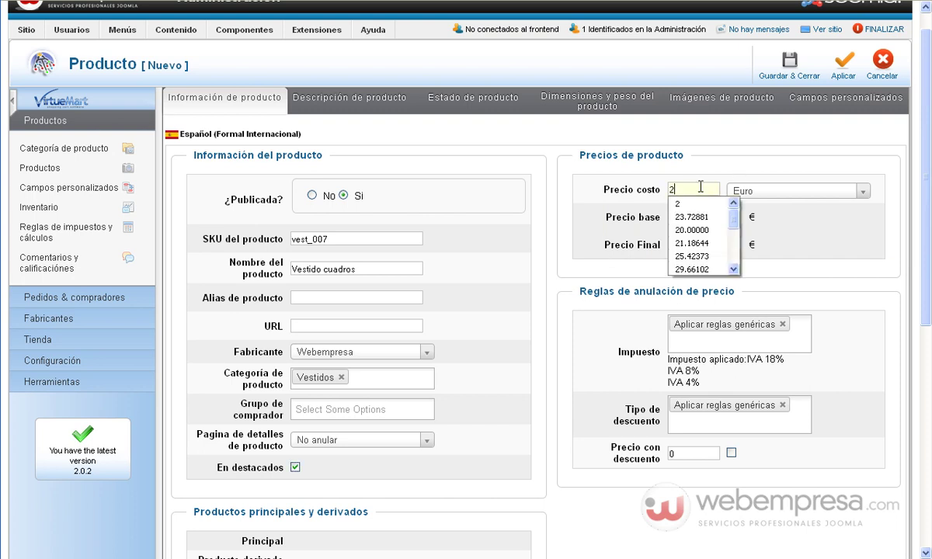
pyautogui.click(633, 233)
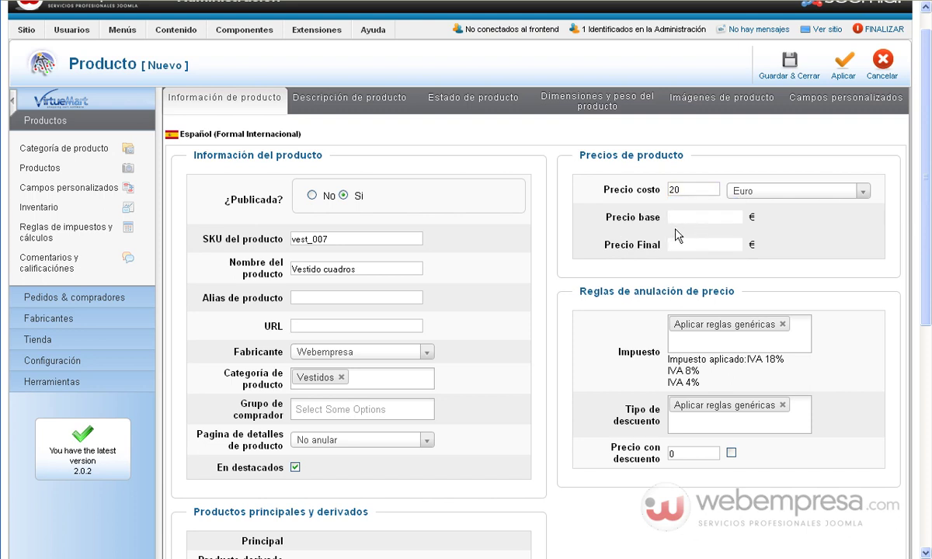
pyautogui.moveTo(637, 247)
# Try the IVA 8% tax rule for the product, and restore the generic tax rules
pyautogui.click(783, 325)
pyautogui.click(722, 325)
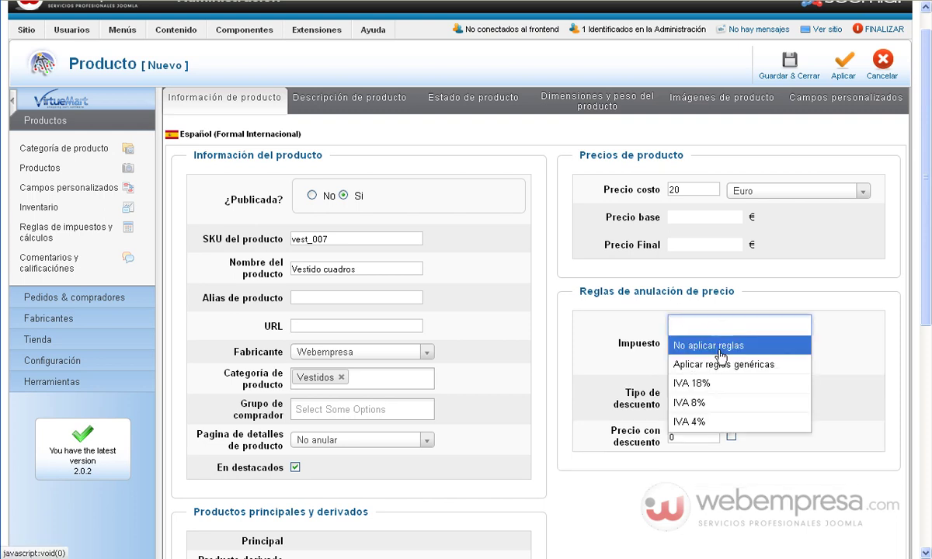
pyautogui.click(707, 402)
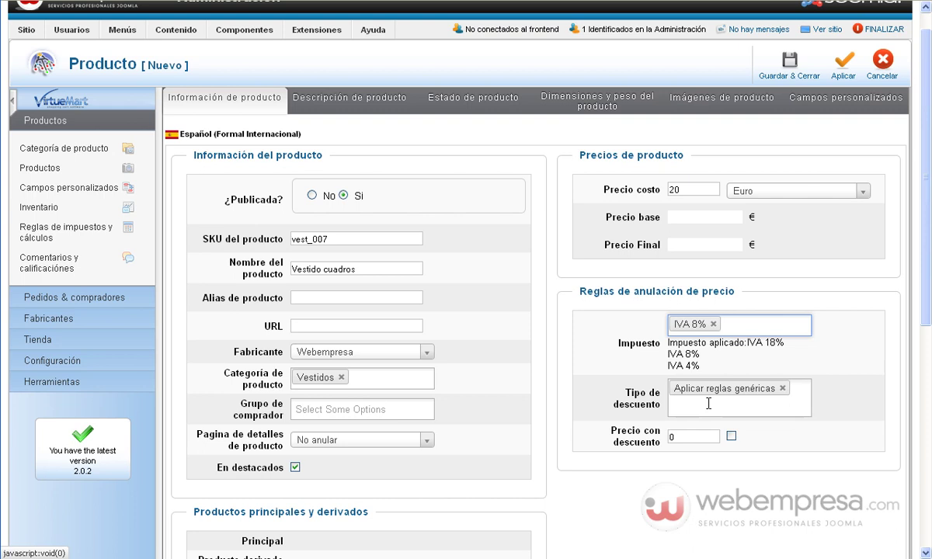
pyautogui.click(714, 324)
pyautogui.click(734, 367)
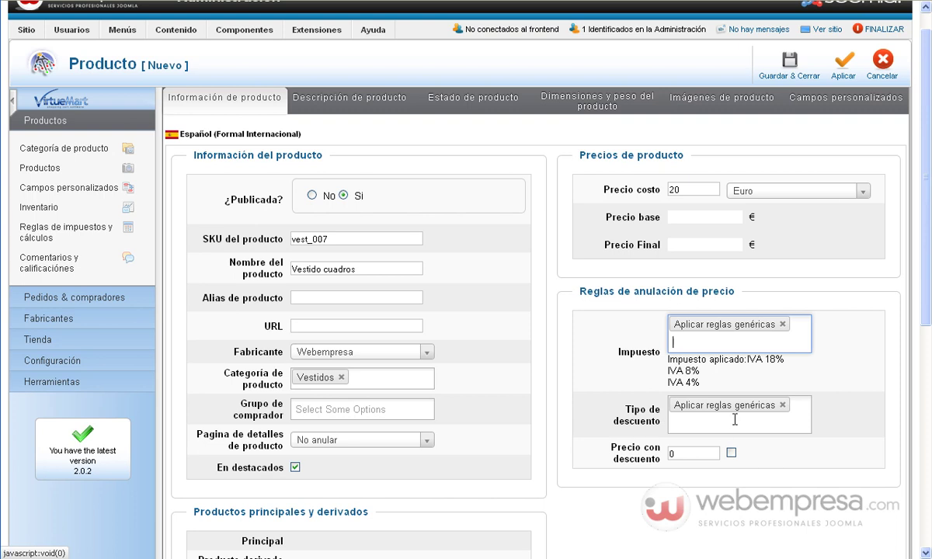
# Review the discount, parent and derived product, and internal note sections of the product information form
pyautogui.scroll(-3, 604, 455)
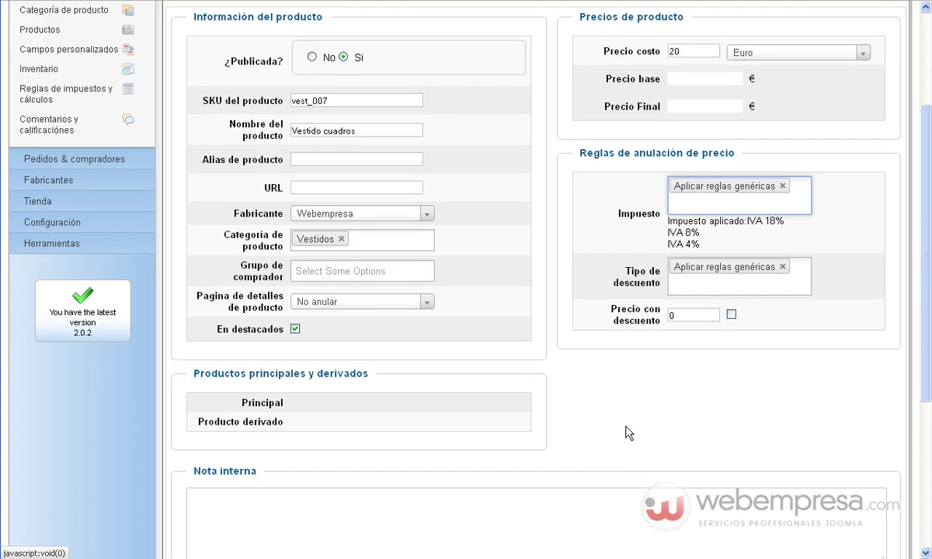
pyautogui.moveTo(626, 319)
pyautogui.scroll(-5, 578, 466)
pyautogui.scroll(-1, 579, 466)
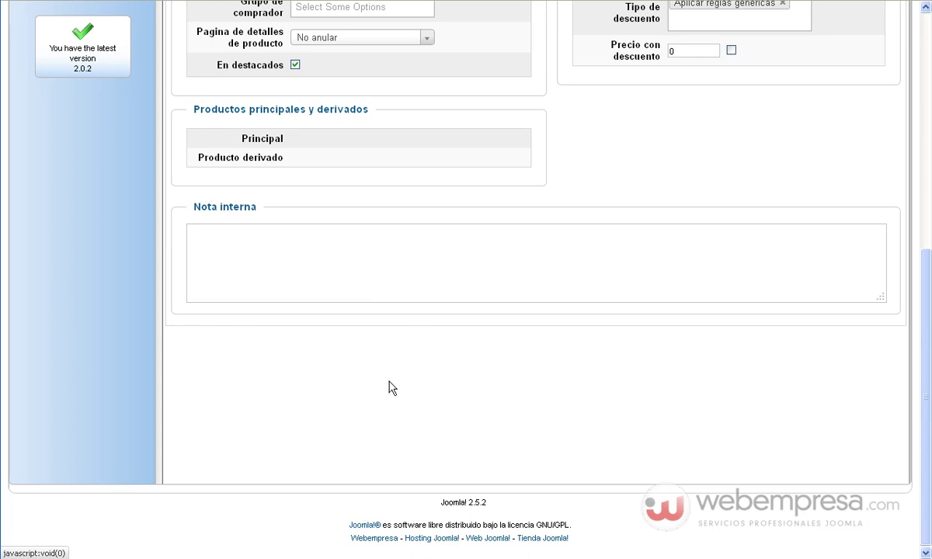
pyautogui.scroll(5, 393, 388)
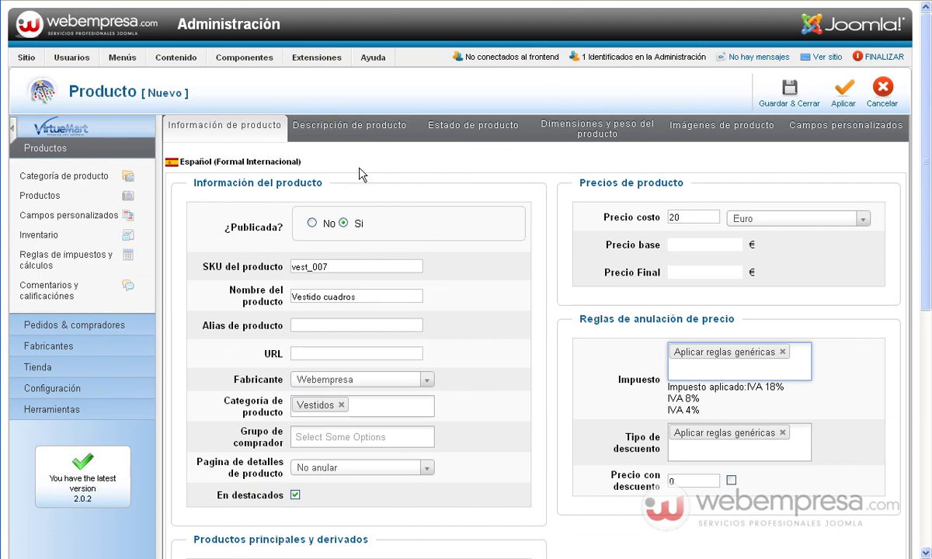
# Open the product description section with its short description field, and view the Vestidos category in the storefront
pyautogui.click(360, 136)
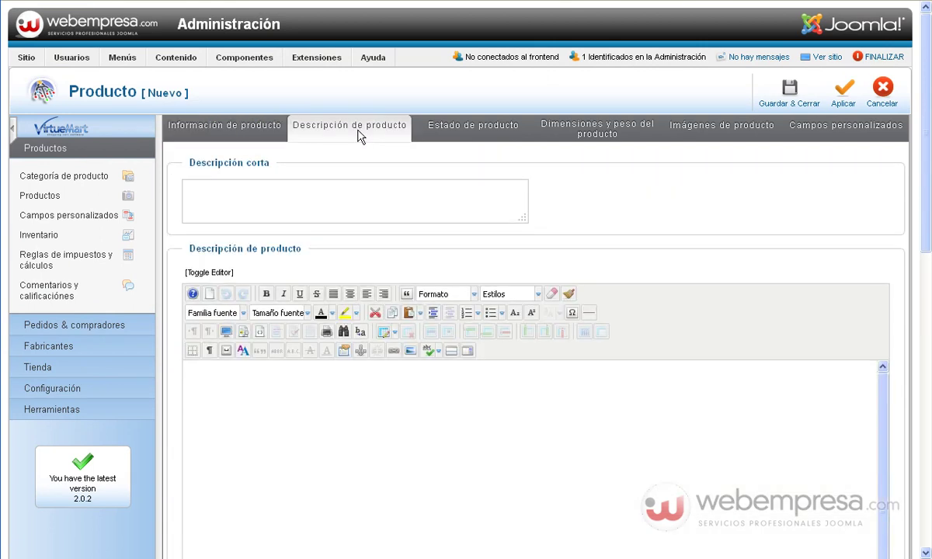
pyautogui.click(285, 196)
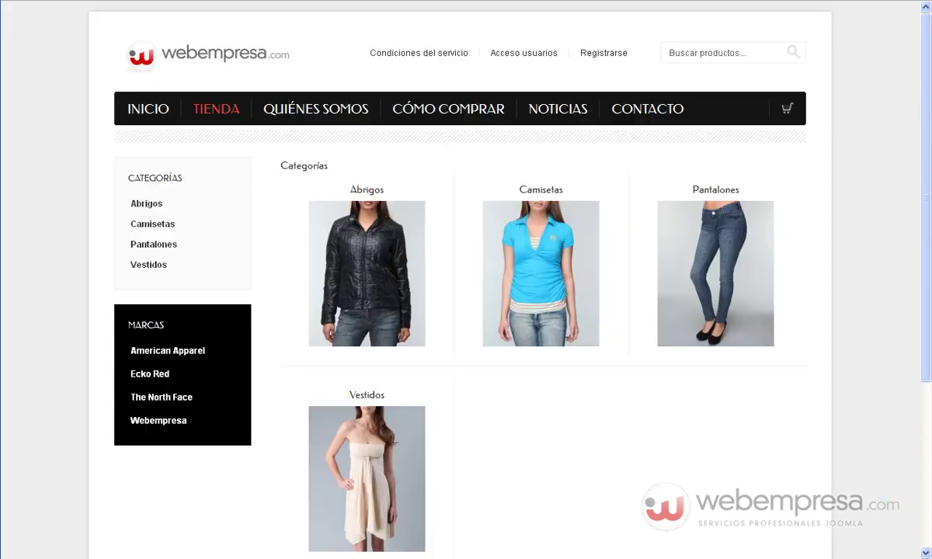
pyautogui.click(367, 401)
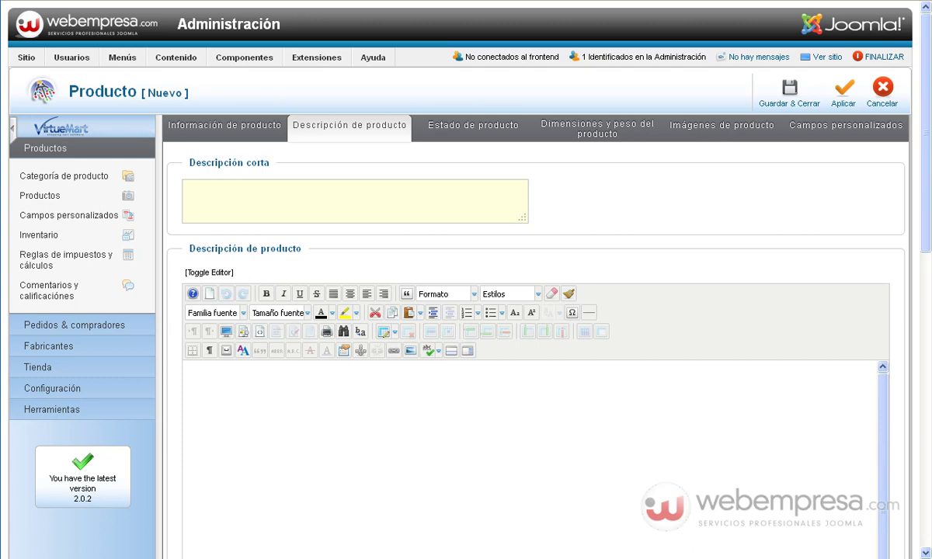
# Copy the first three paragraphs of texto.txt from Notepad into the full product description
pyautogui.hotkey('alt', 'Tab')
pyautogui.moveTo(296, 114); pyautogui.dragTo(300, 159)
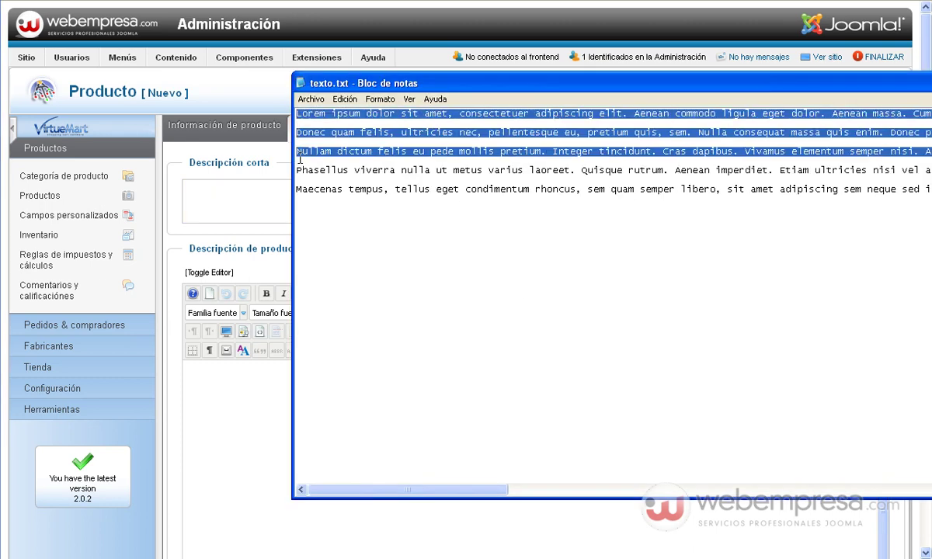
pyautogui.hotkey('ctrl', 'c')
pyautogui.click(218, 425)
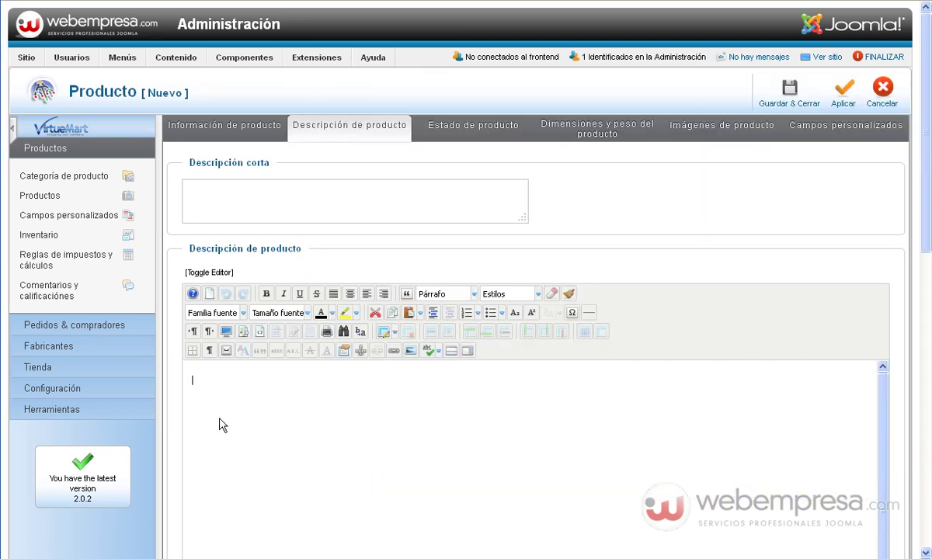
pyautogui.hotkey('ctrl', 'v')
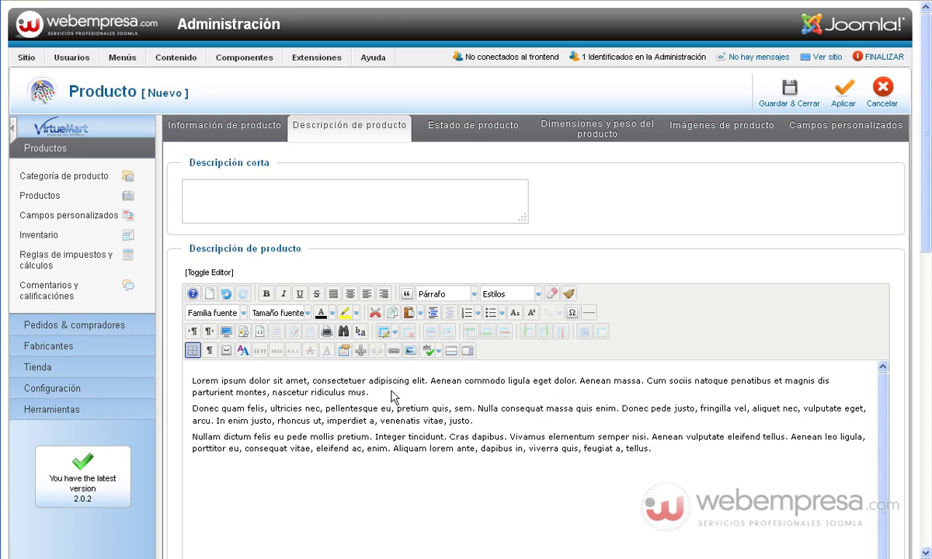
# In the product status section, set the availability image to 1-4w.gif
pyautogui.click(486, 135)
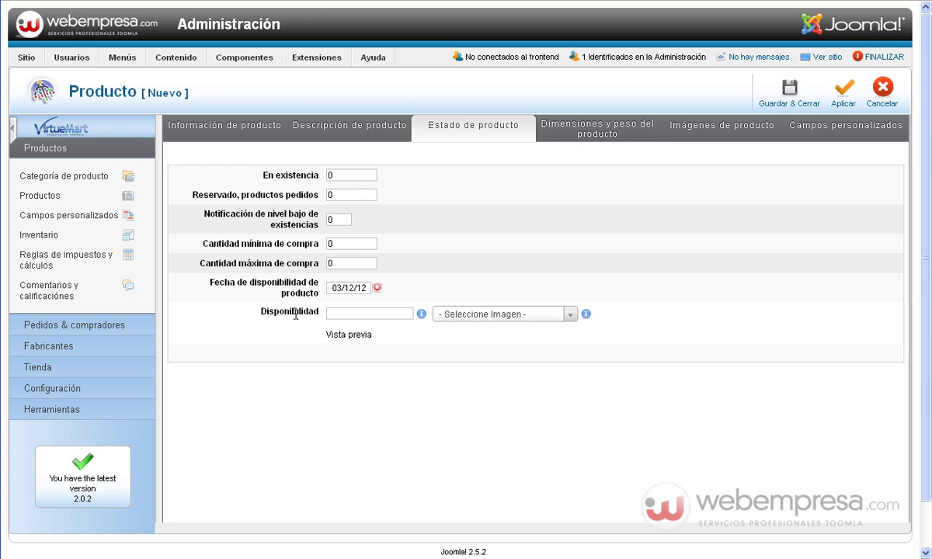
pyautogui.click(506, 316)
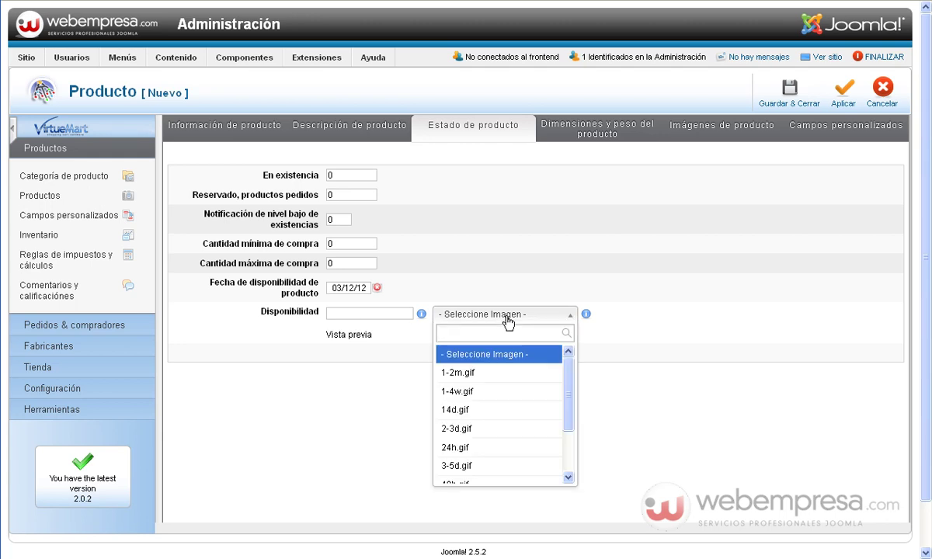
pyautogui.scroll(-2, 491, 416)
pyautogui.scroll(2, 489, 414)
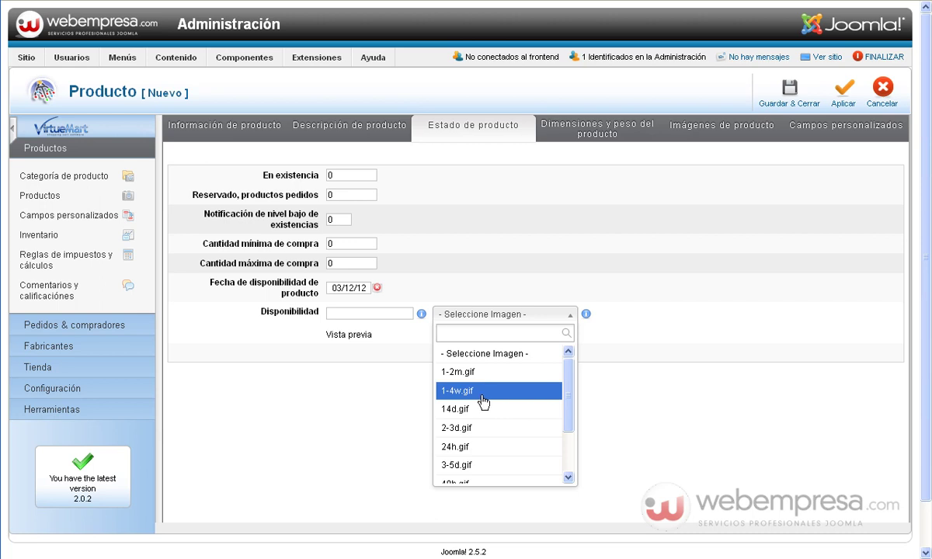
pyautogui.click(469, 394)
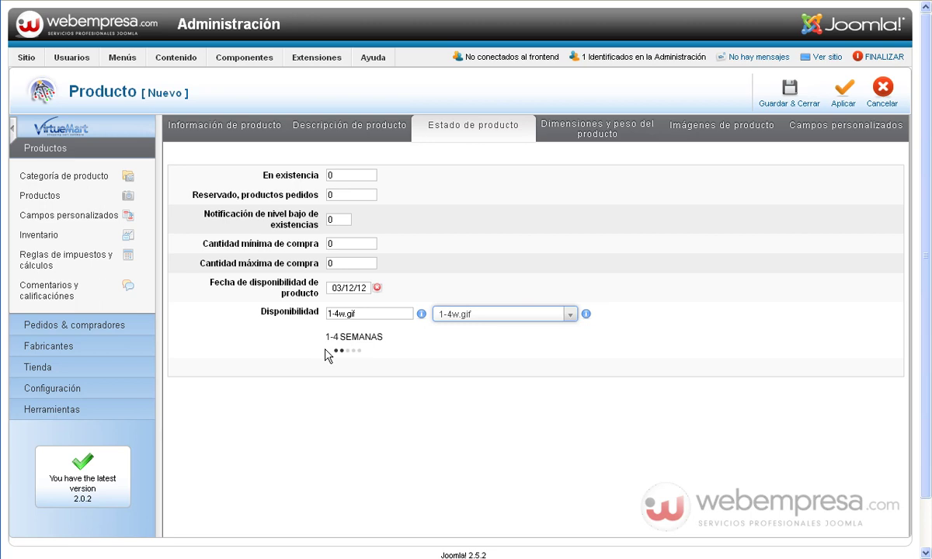
# Examine the length and weight unit options in the product's dimensions and weight section, leaving metres and kilograms selected
pyautogui.click(599, 140)
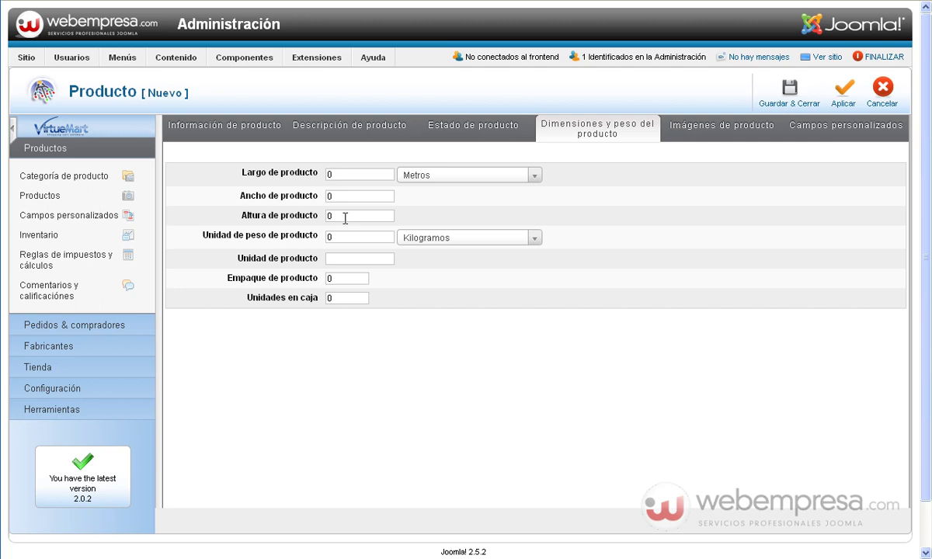
pyautogui.click(434, 184)
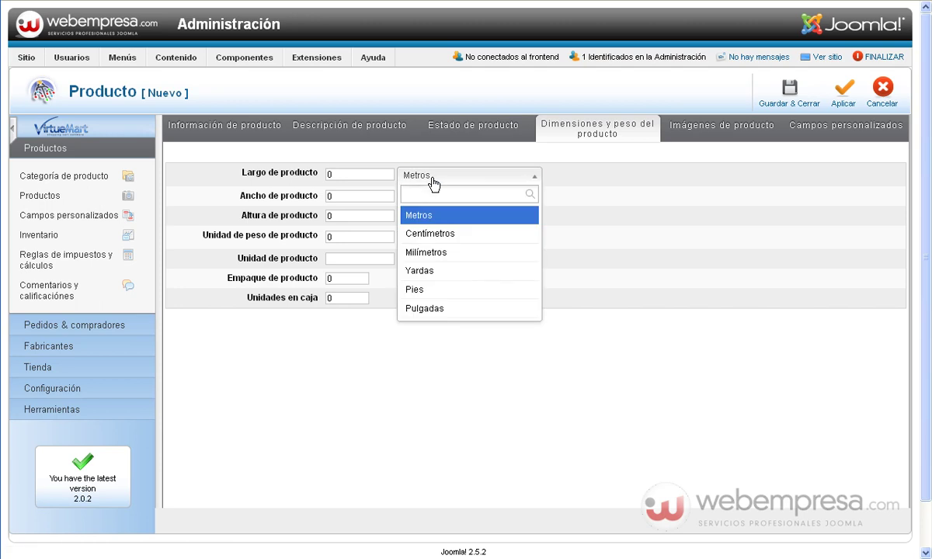
pyautogui.click(434, 184)
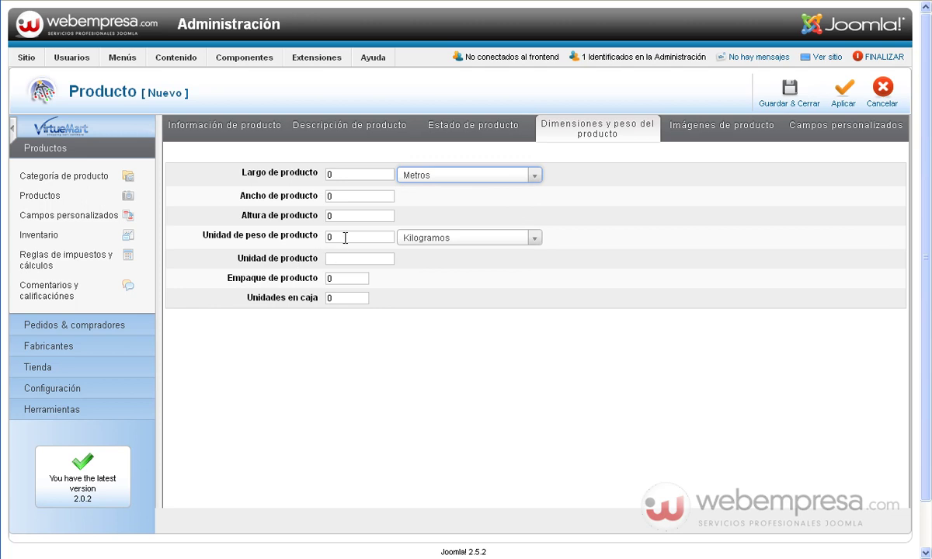
pyautogui.click(443, 242)
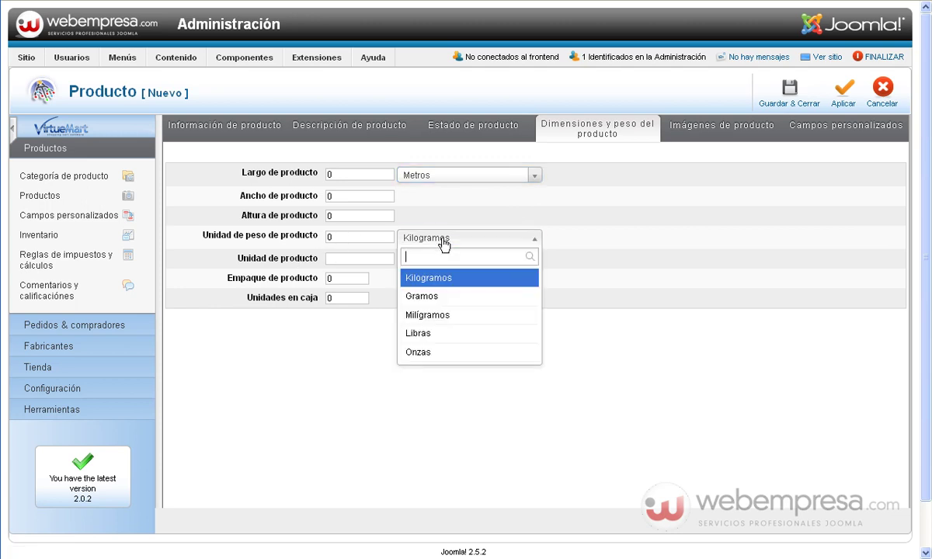
pyautogui.click(443, 242)
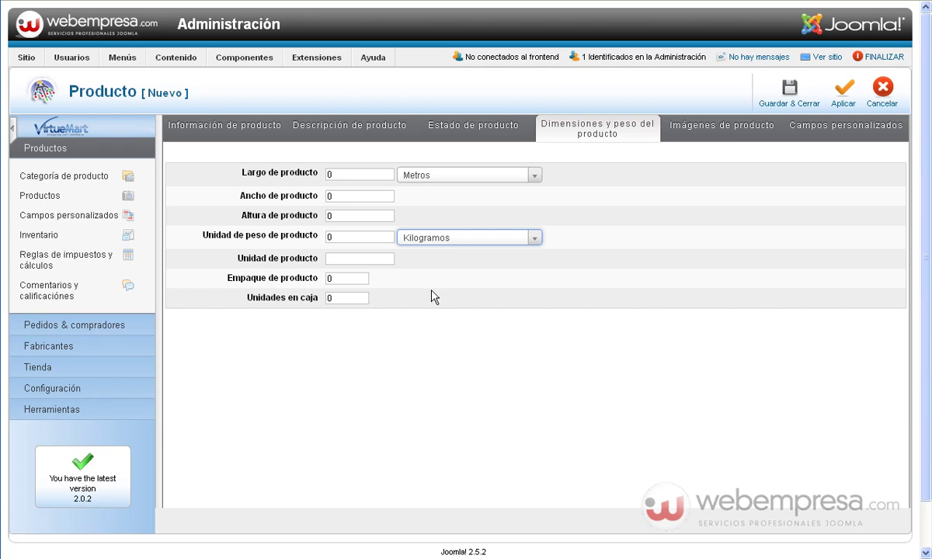
# In the product images section, set the image action to upload (subir) and choose the dress's image file
pyautogui.click(707, 136)
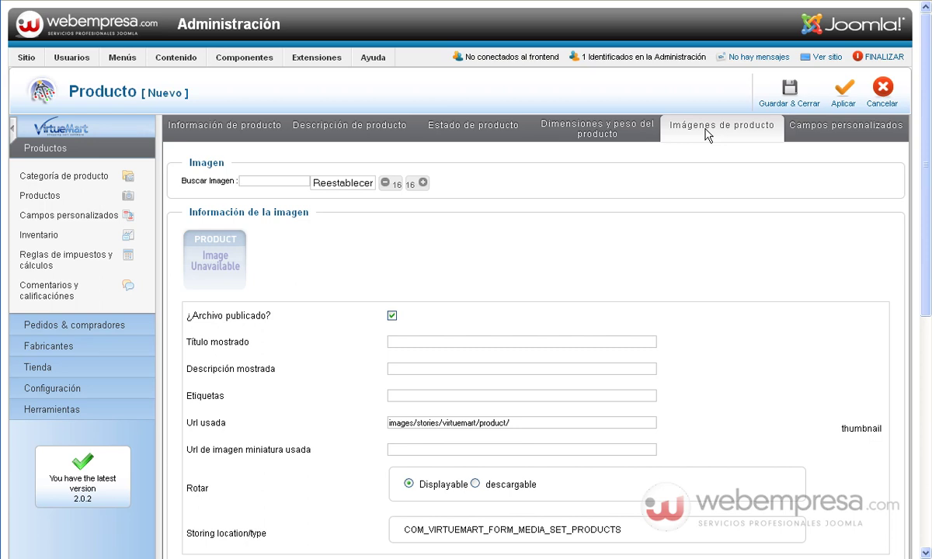
pyautogui.scroll(-5, 626, 223)
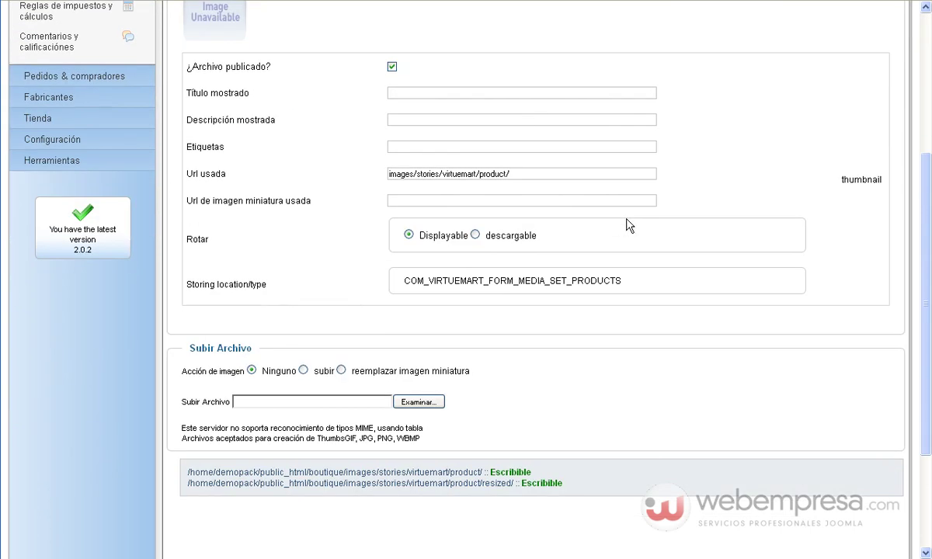
pyautogui.click(303, 370)
pyautogui.click(418, 402)
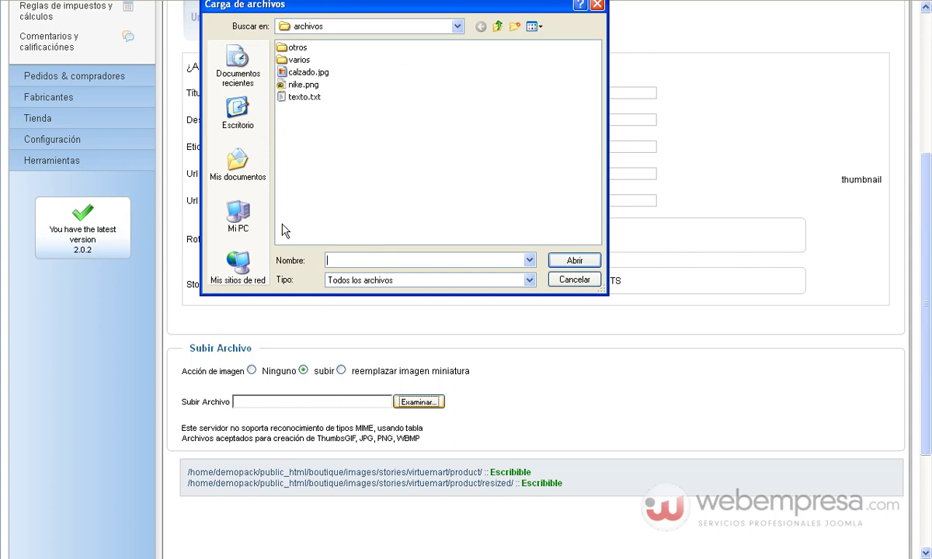
pyautogui.click(574, 280)
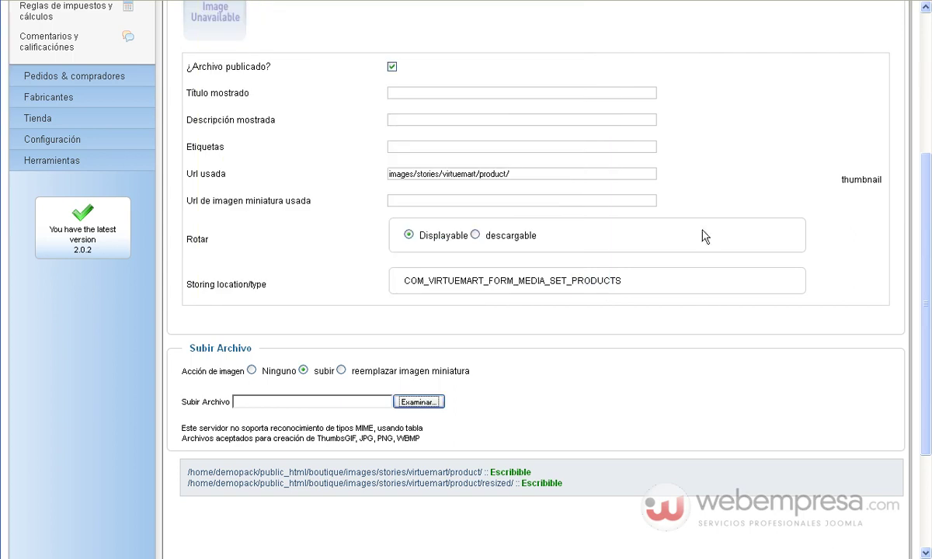
pyautogui.click(413, 403)
pyautogui.click(340, 111)
pyautogui.doubleClick(340, 111)
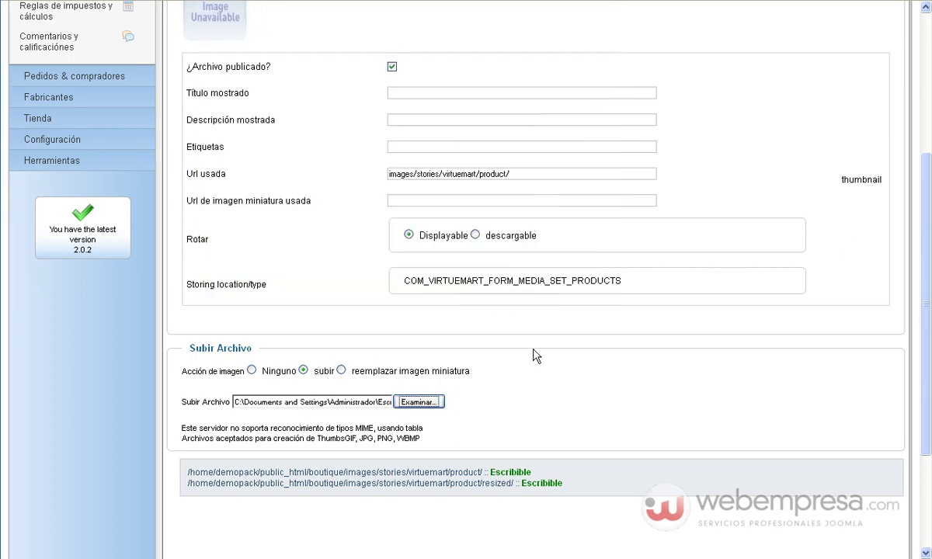
pyautogui.scroll(5, 533, 356)
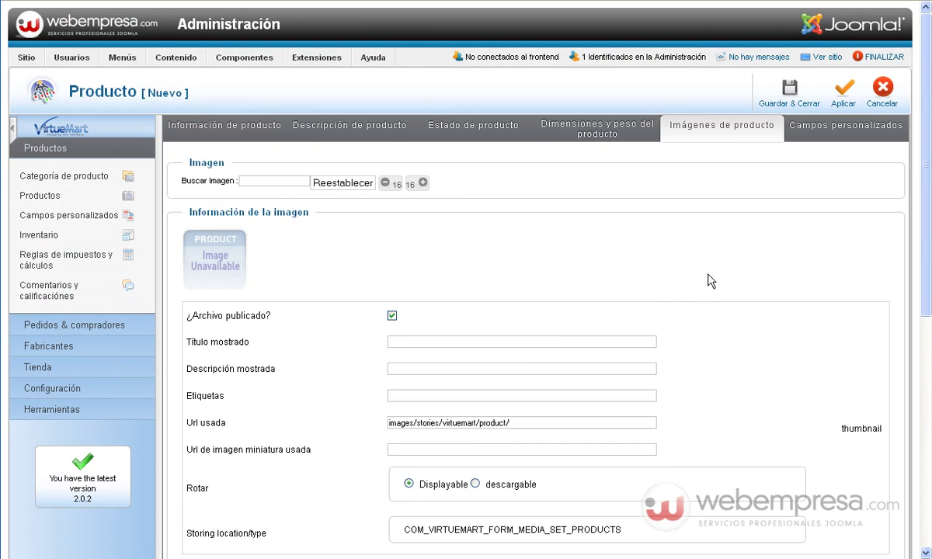
pyautogui.scroll(-8, 711, 281)
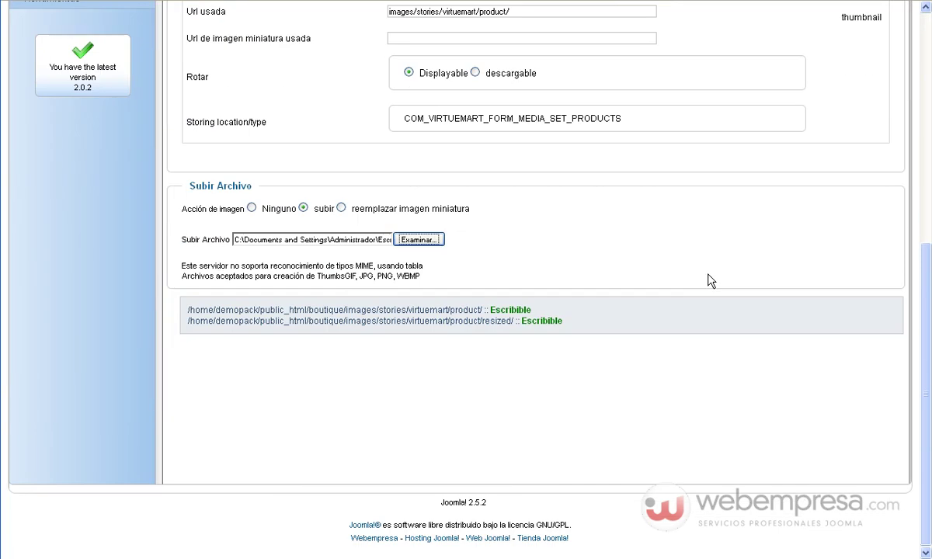
pyautogui.scroll(8, 710, 281)
# In the custom fields section, search related products for "vest" and add Vestido corto
pyautogui.click(853, 132)
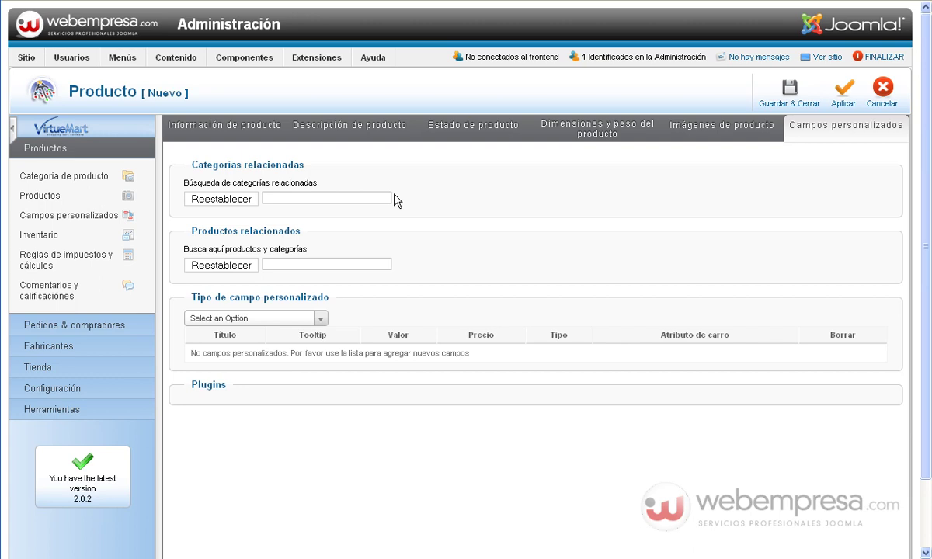
pyautogui.scroll(-1, 389, 204)
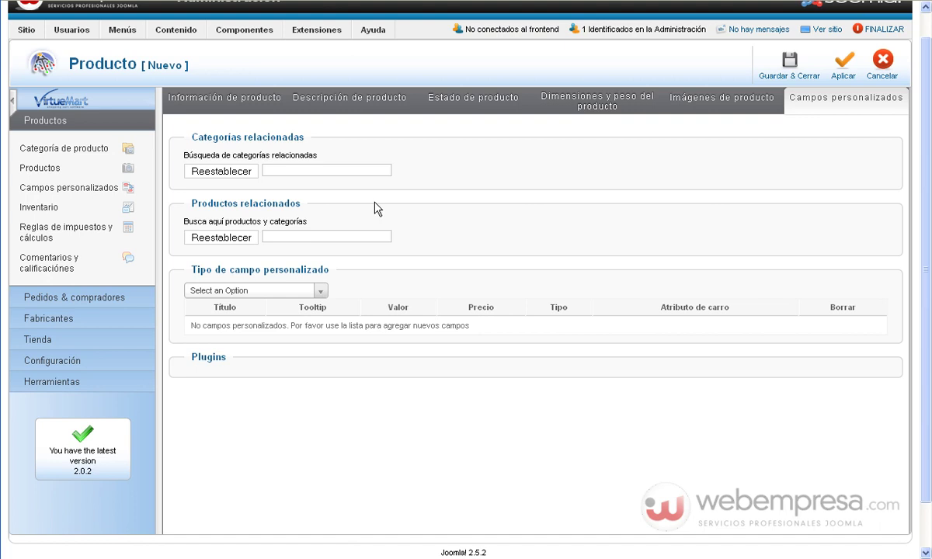
pyautogui.click(319, 238)
pyautogui.write('vest')
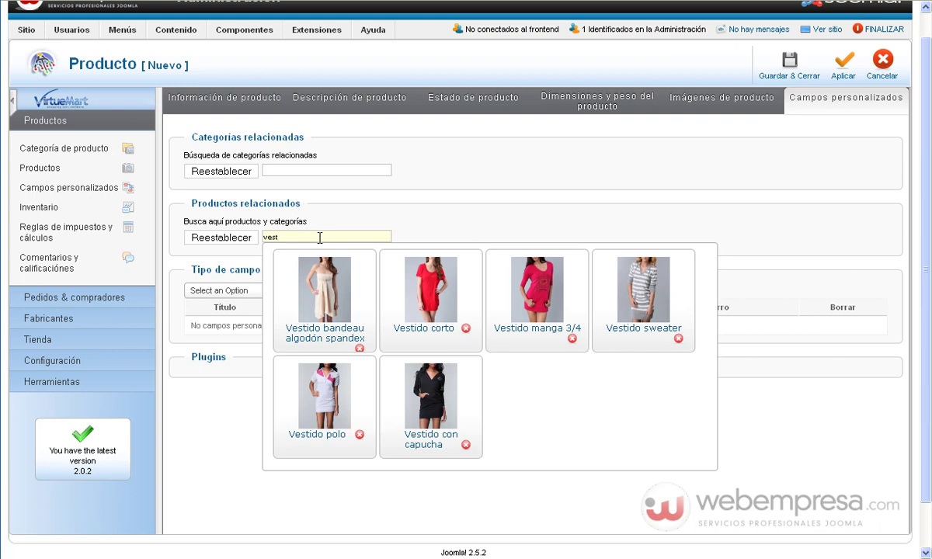
pyautogui.click(439, 299)
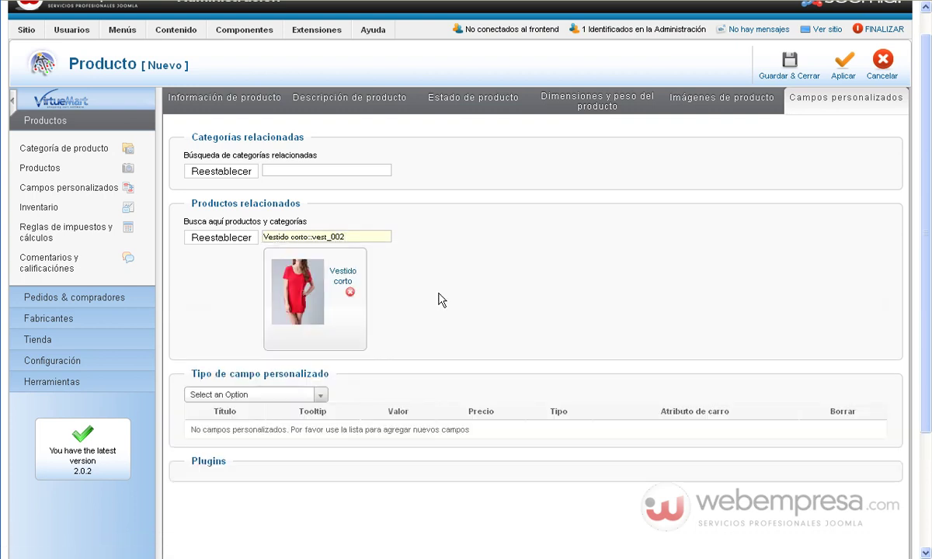
# Add Vestido sweater and Vestido polo to the new dress's related products
pyautogui.hotkey('ctrl', 'a')
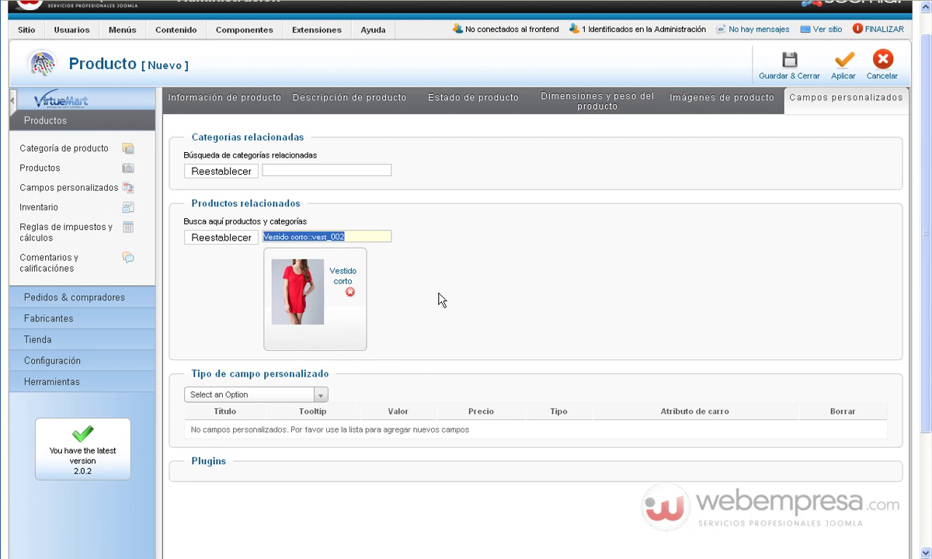
pyautogui.write('vesti')
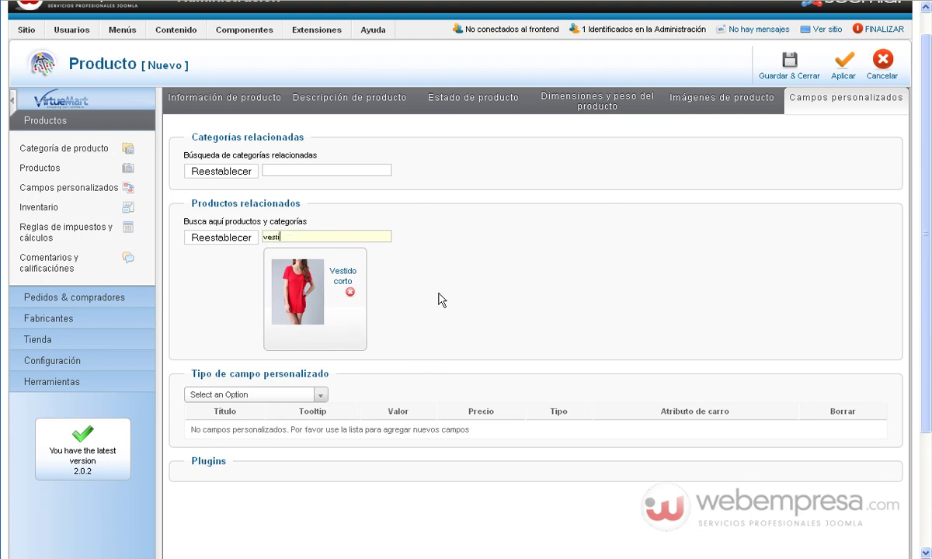
pyautogui.click(626, 289)
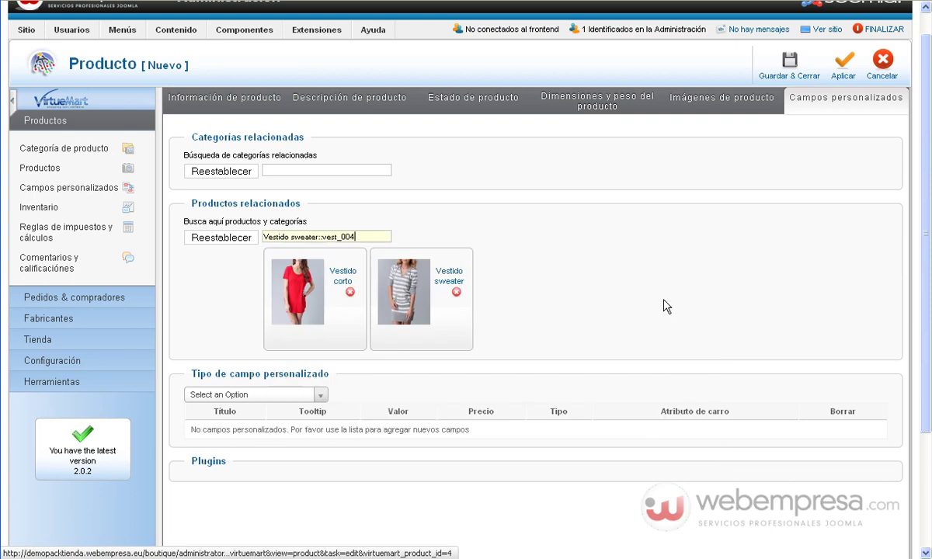
pyautogui.moveTo(356, 236); pyautogui.dragTo(250, 236)
pyautogui.write('vest')
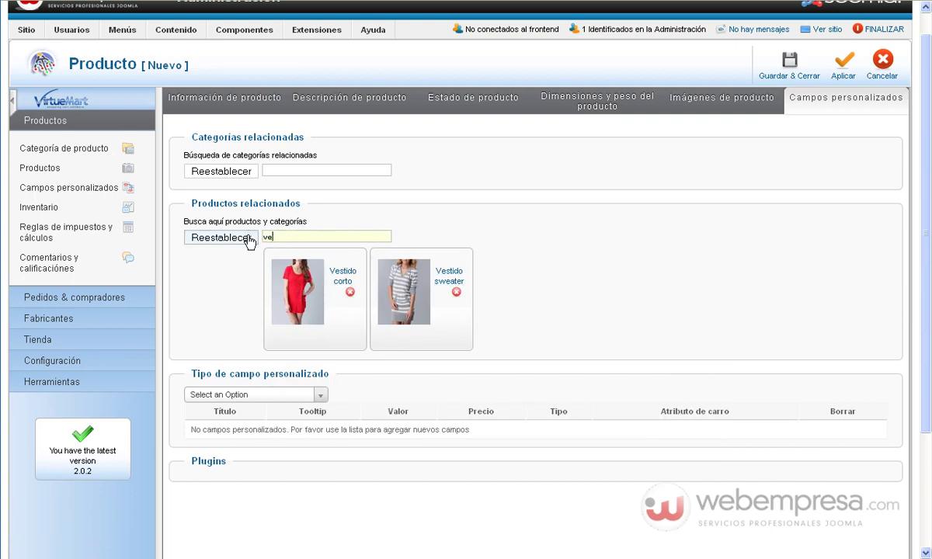
pyautogui.click(320, 393)
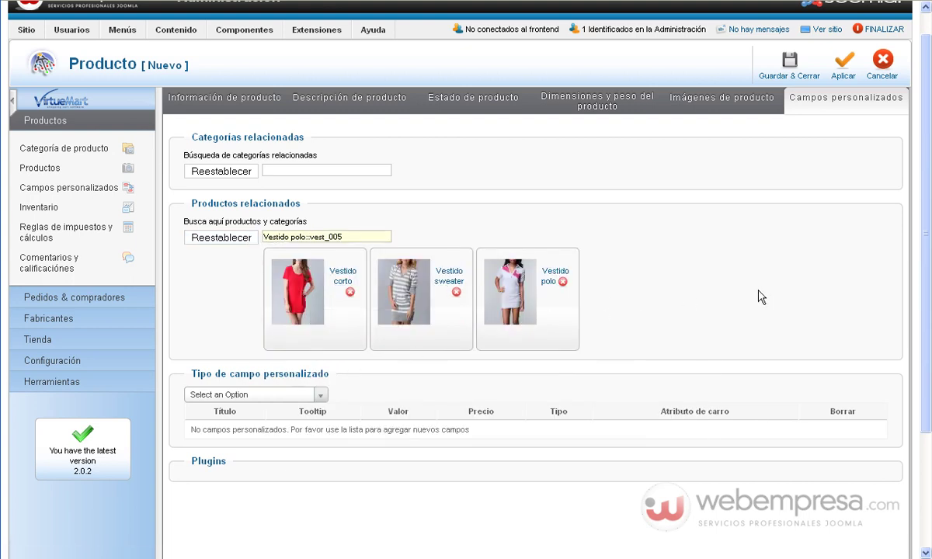
# Check the available custom field types without choosing one, and save the new product
pyautogui.click(274, 396)
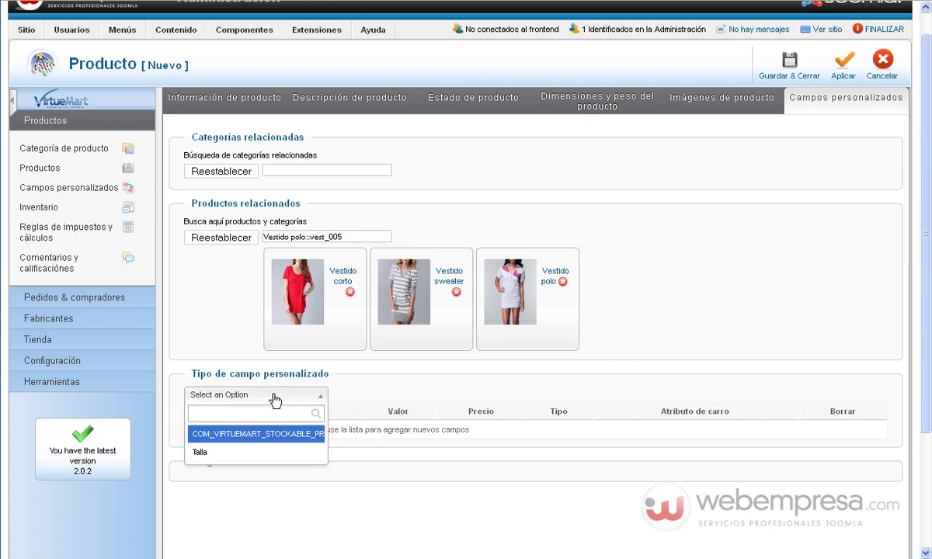
pyautogui.click(274, 397)
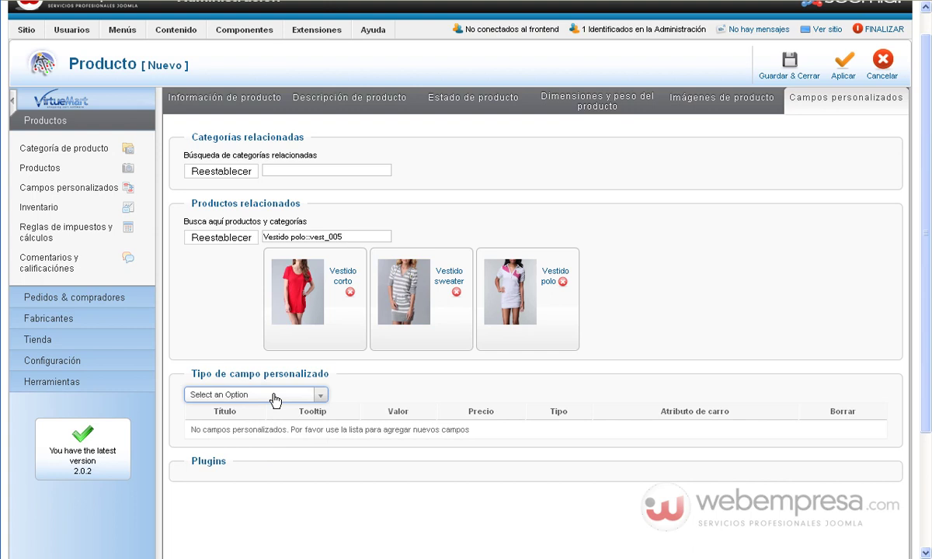
pyautogui.click(841, 68)
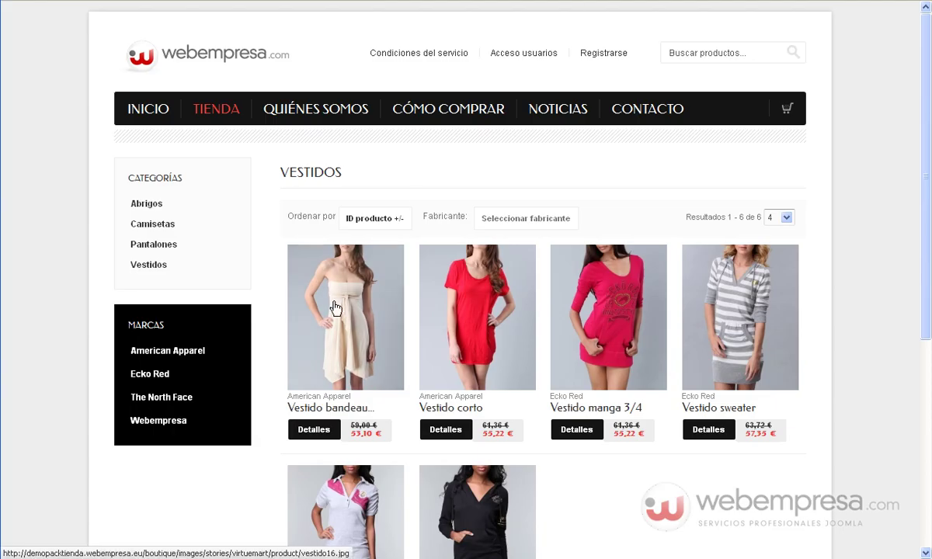
# Reload the Vestidos category in the storefront and check its listing for the new Vestido cuadros product
pyautogui.click(141, 268)
pyautogui.scroll(-4, 404, 313)
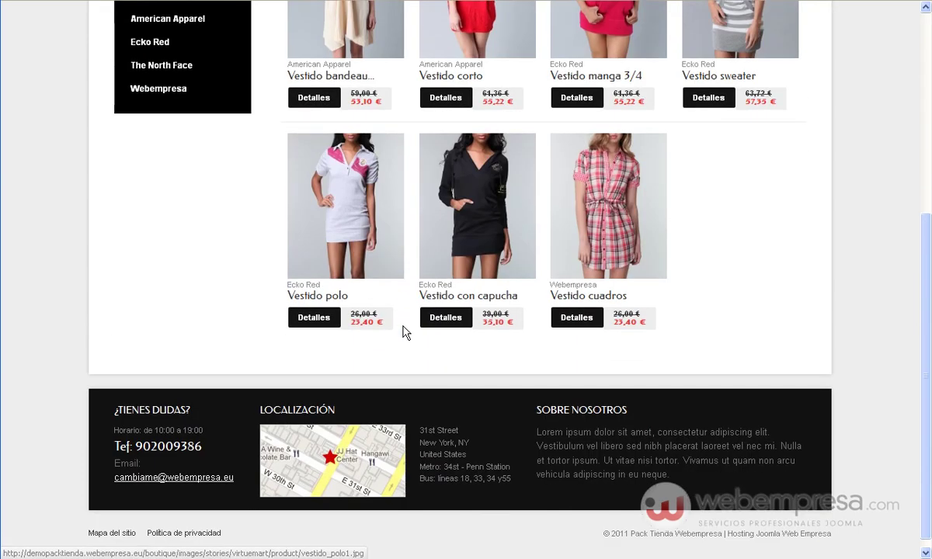
# Open Vestido cuadros in the storefront and review its manufacturer, availability, description and related products
pyautogui.click(588, 300)
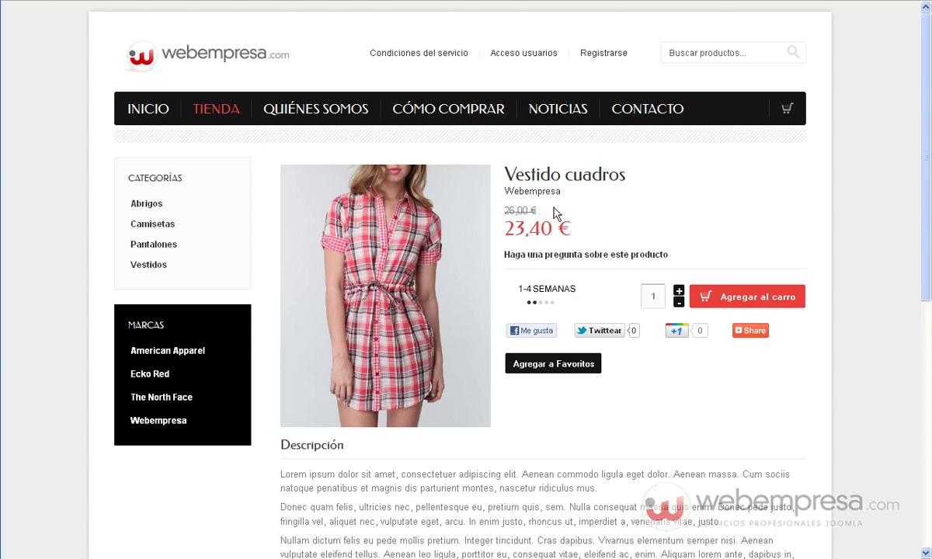
pyautogui.moveTo(573, 200); pyautogui.dragTo(512, 202)
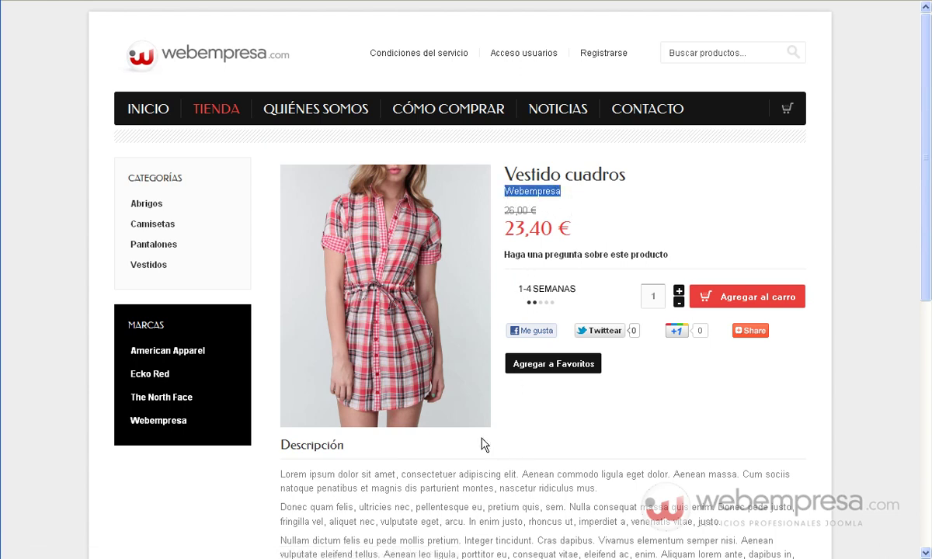
pyautogui.scroll(-1, 455, 419)
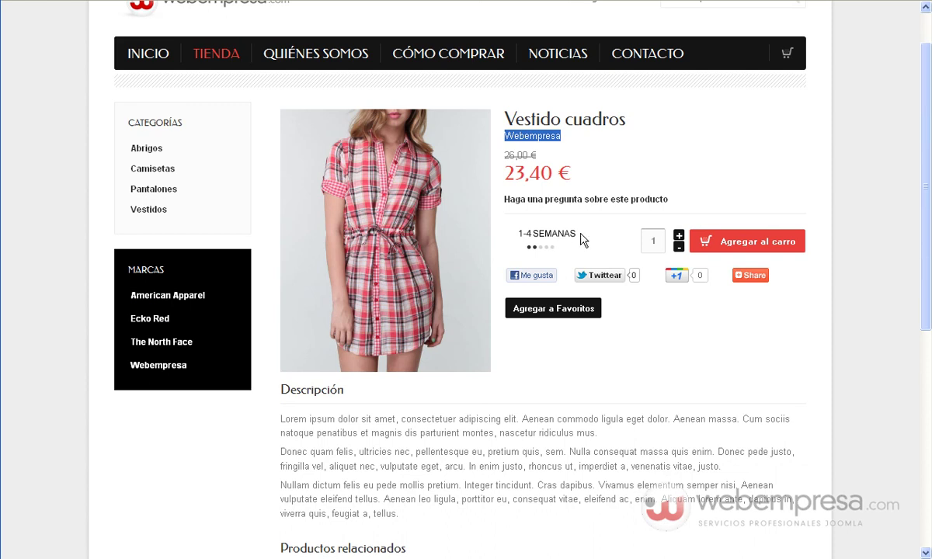
pyautogui.click(537, 242)
pyautogui.scroll(-5, 584, 364)
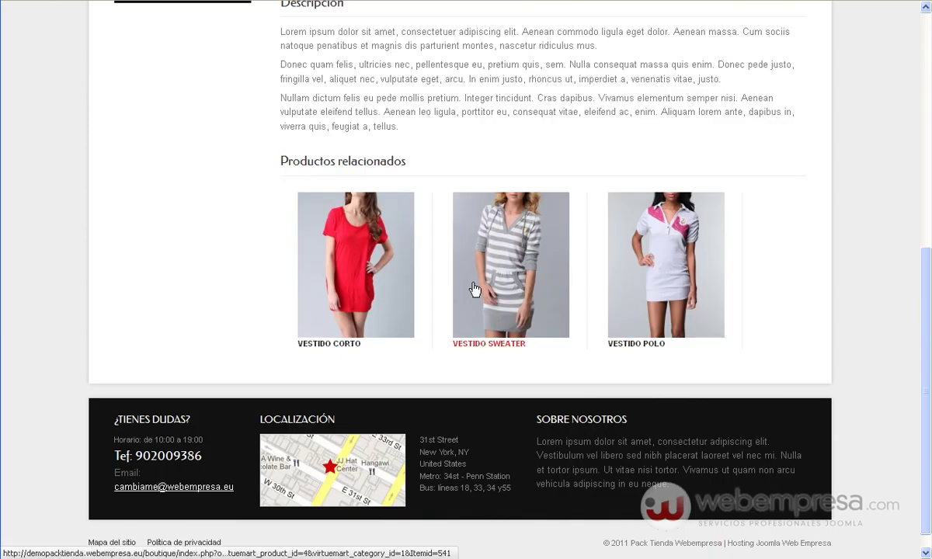
pyautogui.scroll(6, 445, 268)
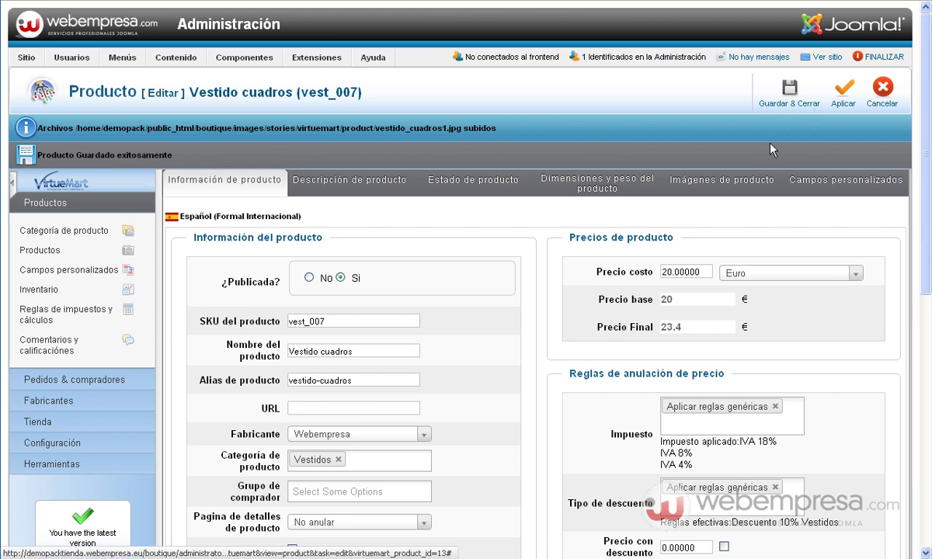
# In the administration, upload vestido_cuadros2.jpg as an additional product image for Vestido cuadros and save without closing
pyautogui.click(722, 181)
pyautogui.scroll(-3, 666, 245)
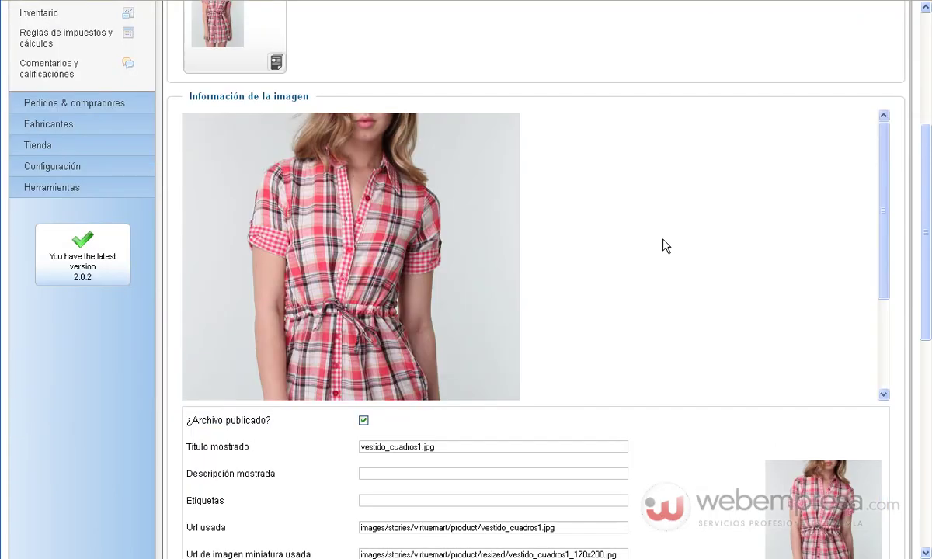
pyautogui.scroll(-5, 666, 245)
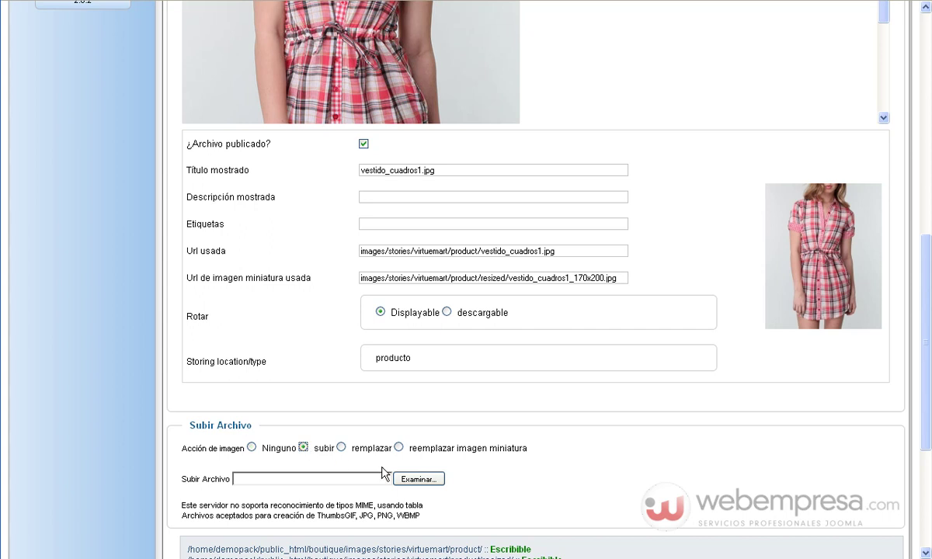
pyautogui.click(419, 479)
pyautogui.doubleClick(351, 136)
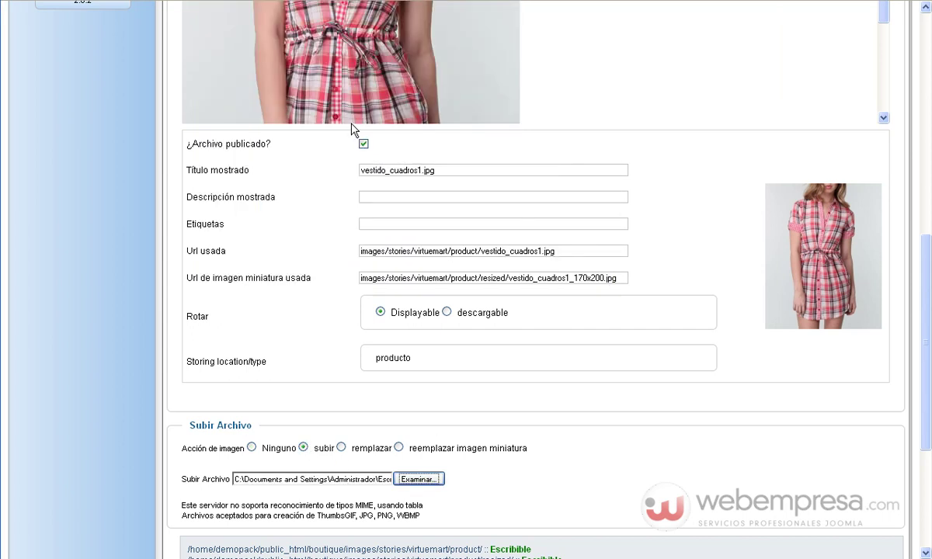
pyautogui.scroll(2, 588, 177)
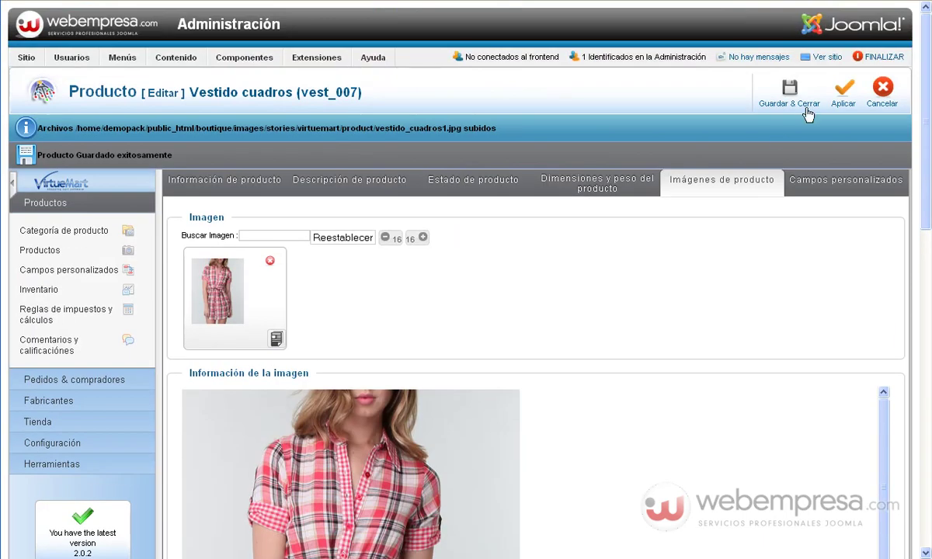
pyautogui.click(844, 92)
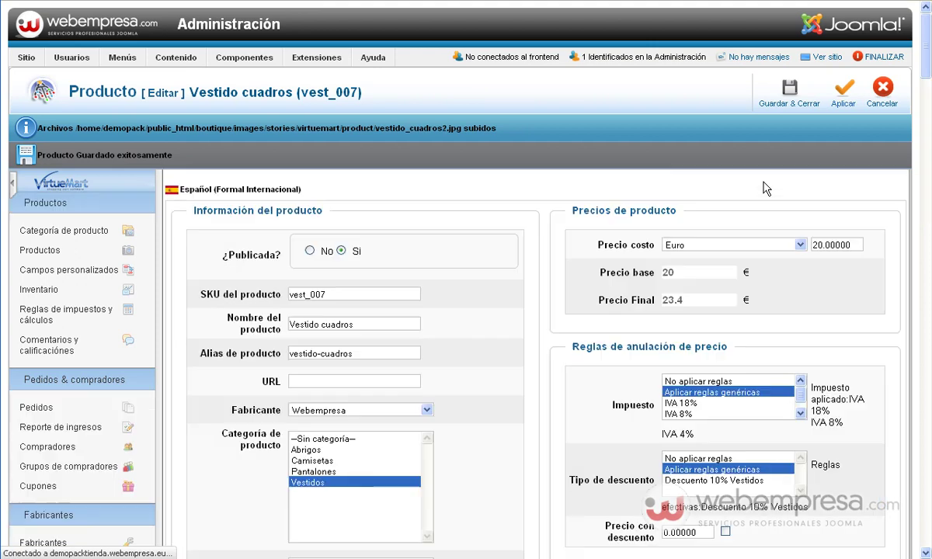
# Upload vestido_cuadros3.jpg as another product image and save the product, keeping it open
pyautogui.scroll(-15, 321, 291)
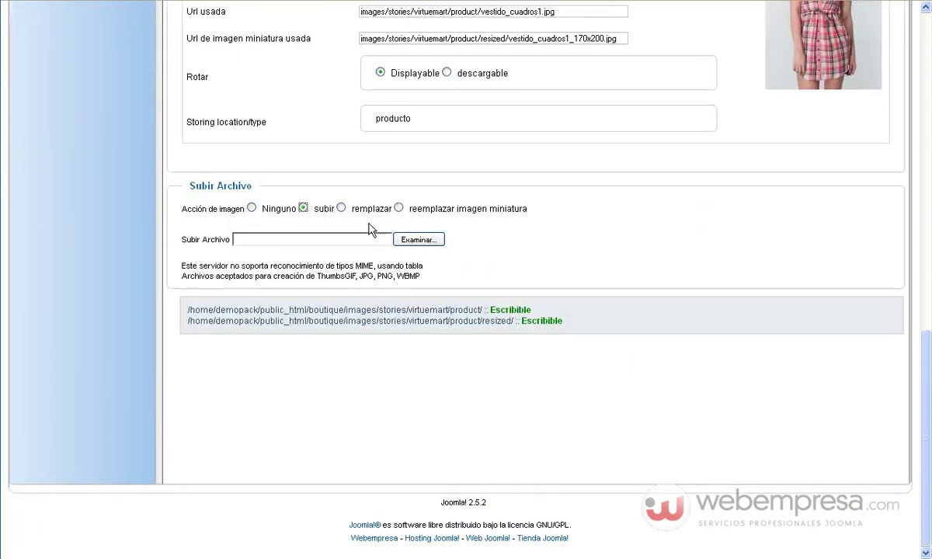
pyautogui.click(418, 239)
pyautogui.doubleClick(338, 138)
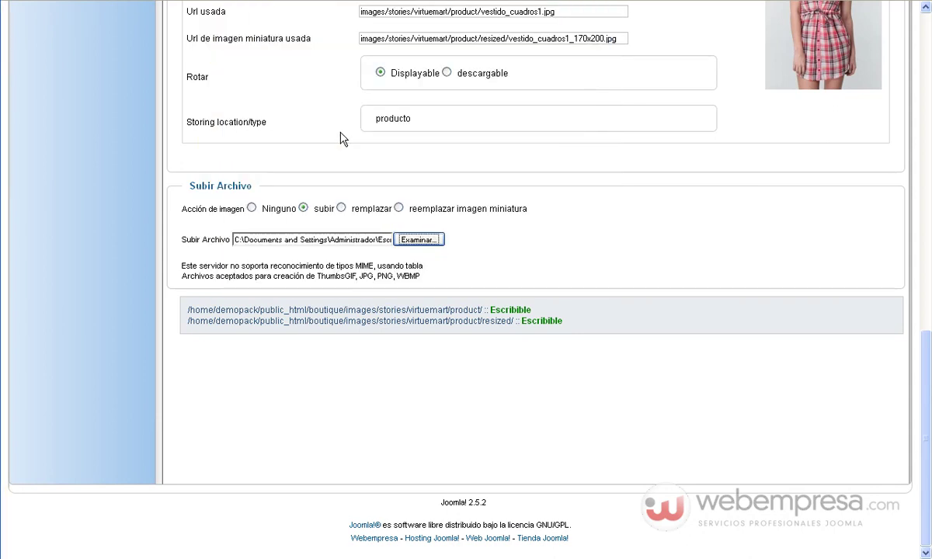
pyautogui.scroll(15, 688, 233)
pyautogui.click(840, 97)
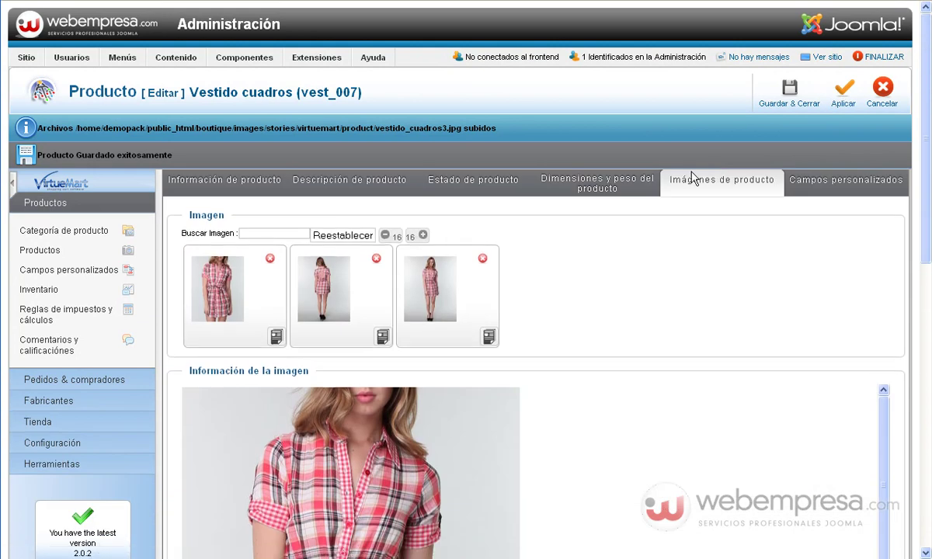
# Upload vestido_cuadros4.jpg as another product image, then save and close the product
pyautogui.scroll(-10, 692, 178)
pyautogui.click(303, 207)
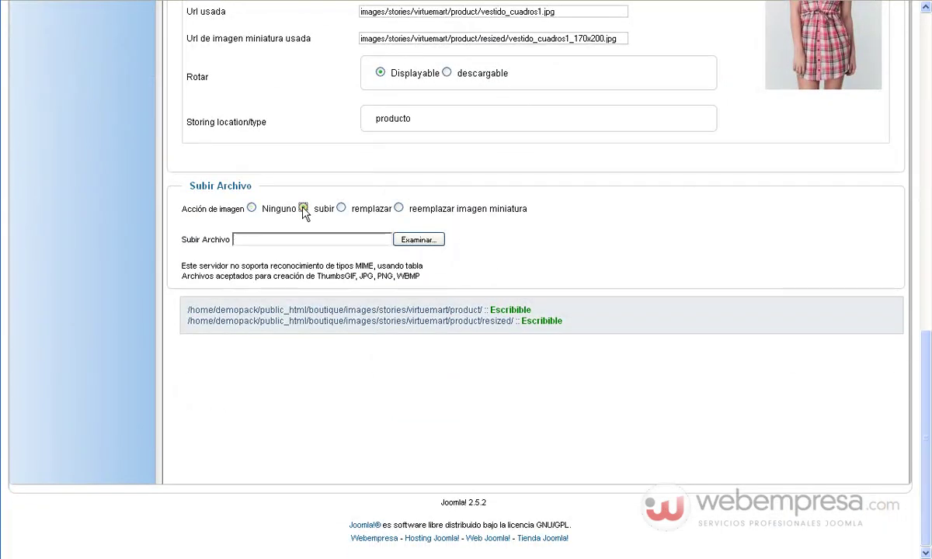
pyautogui.click(417, 240)
pyautogui.doubleClick(350, 146)
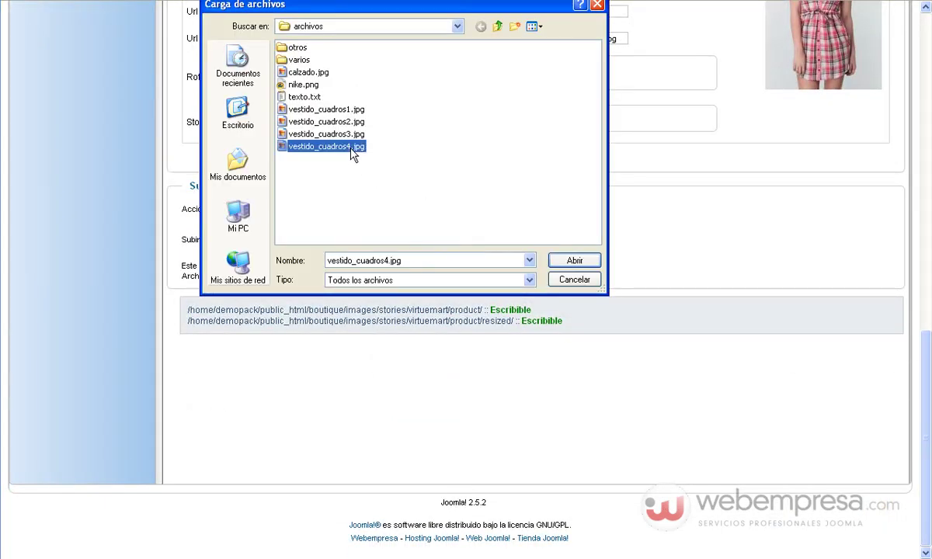
pyautogui.scroll(10, 702, 277)
pyautogui.click(789, 95)
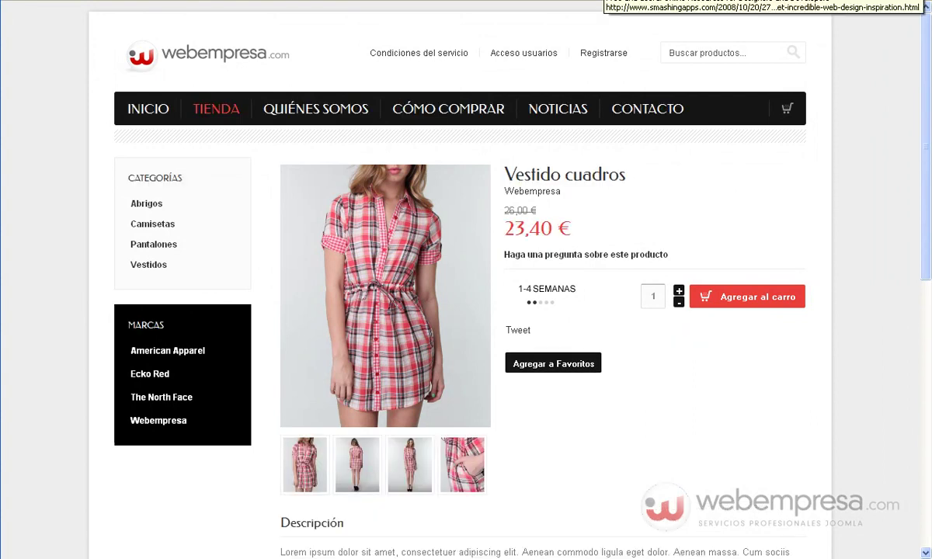
# Enlarge the back-view image of Vestido cuadros in the storefront gallery, then close the enlarged view
pyautogui.click(358, 477)
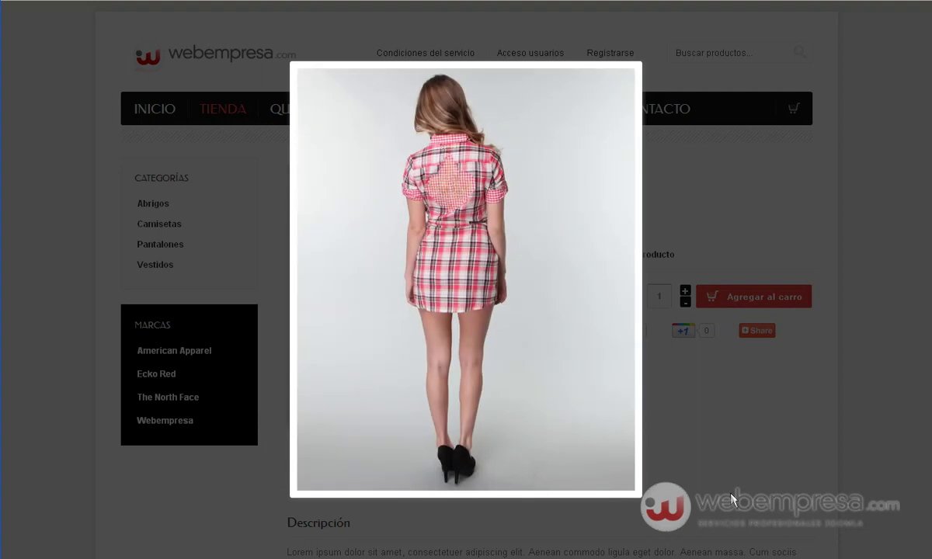
pyautogui.click(731, 498)
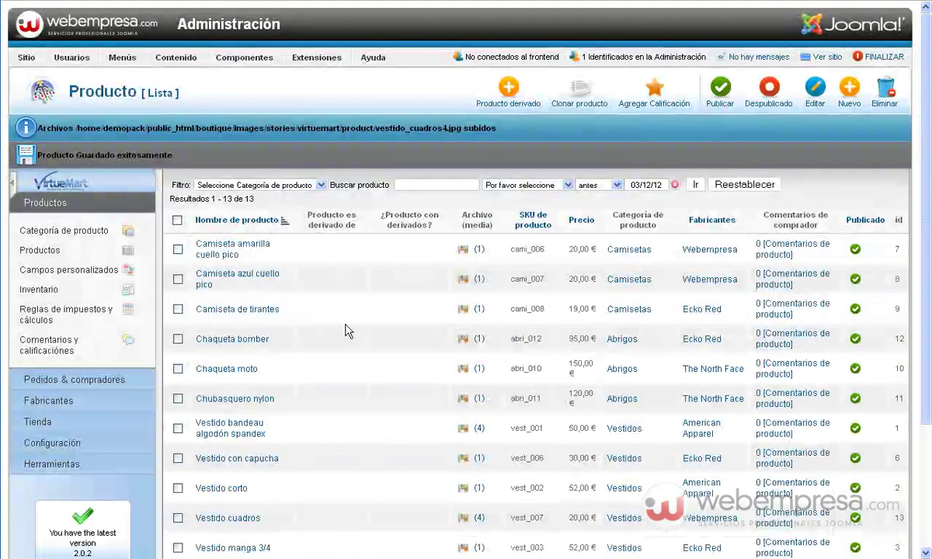
# Search the administration's product list for "cuadros" and open Vestido cuadros for editing
pyautogui.scroll(-3, 347, 330)
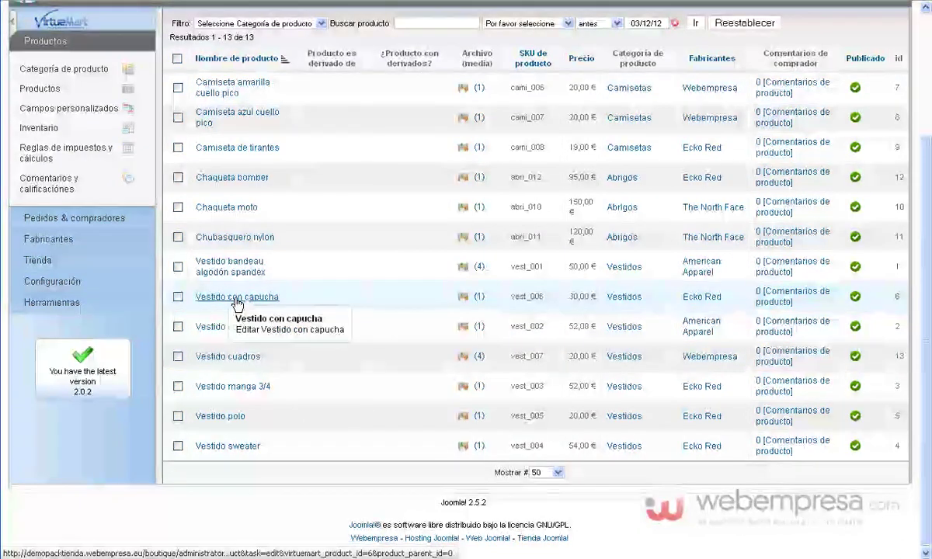
pyautogui.scroll(3, 237, 303)
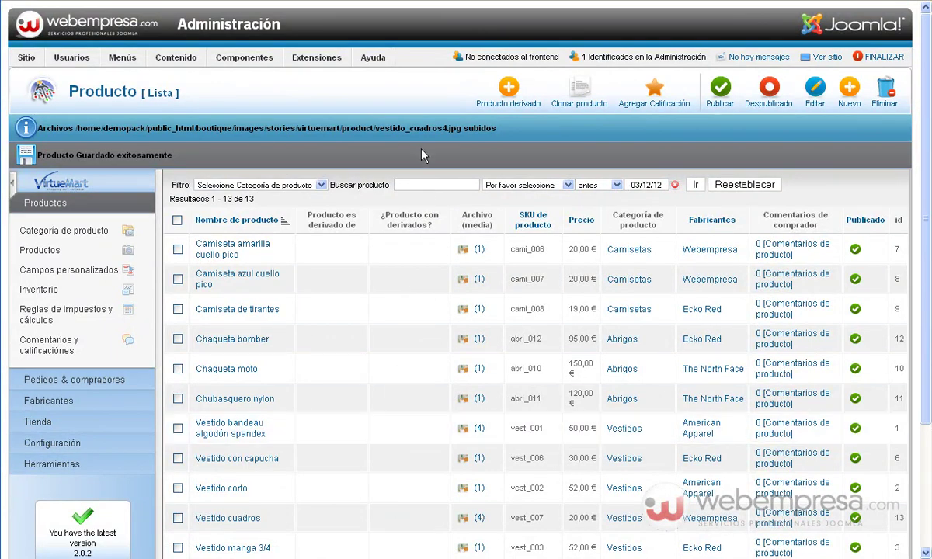
pyautogui.click(420, 186)
pyautogui.write('cuadros')
pyautogui.press('Return')
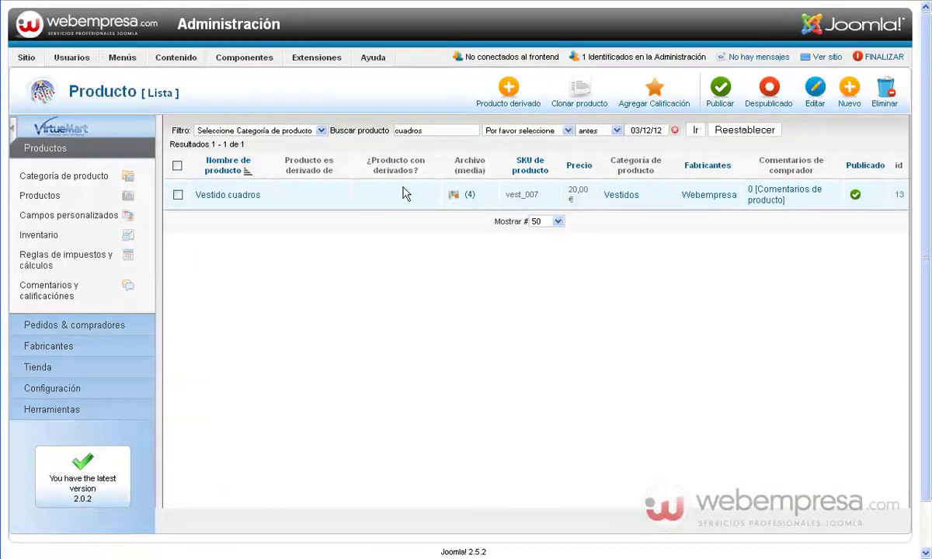
pyautogui.click(221, 200)
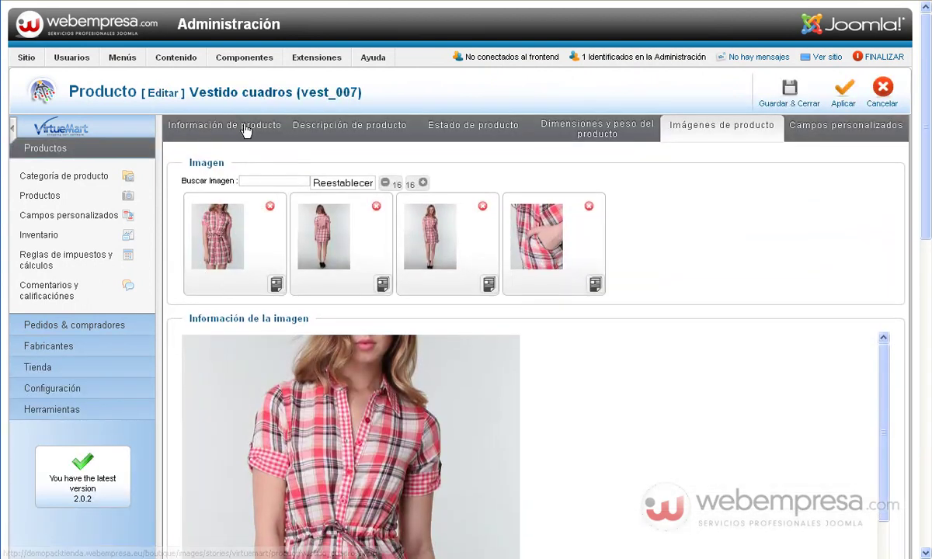
# Look through the product information and description of Vestido cuadros, and try to remove the generic rule from its discount type
pyautogui.click(235, 129)
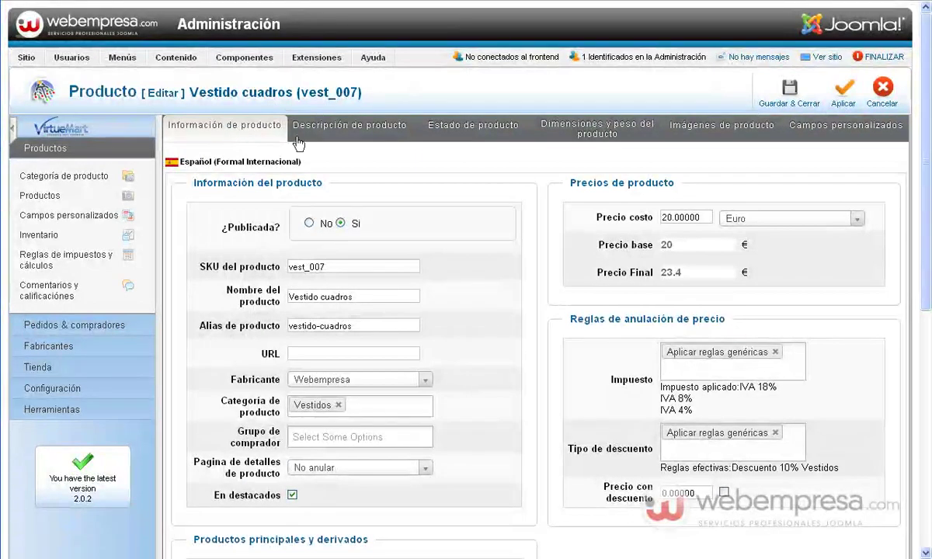
pyautogui.click(373, 139)
pyautogui.click(214, 135)
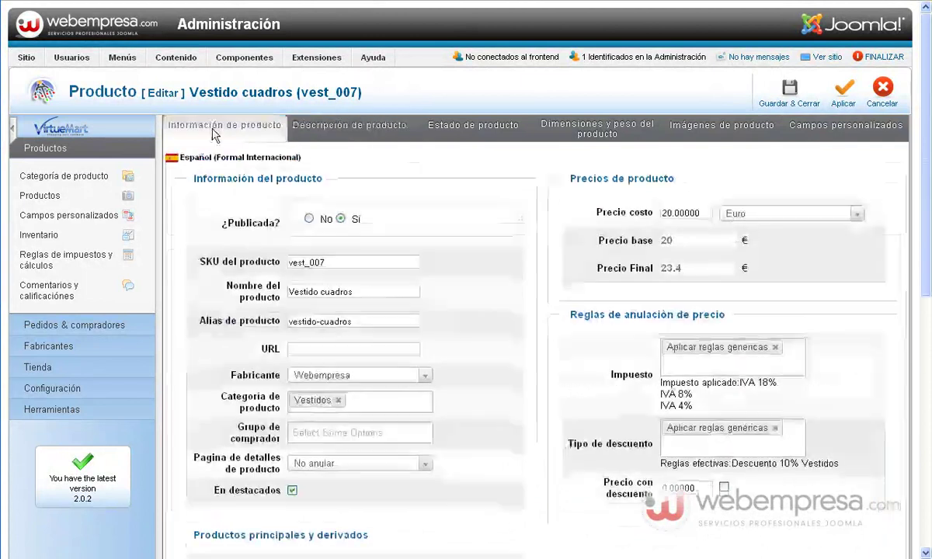
pyautogui.click(775, 433)
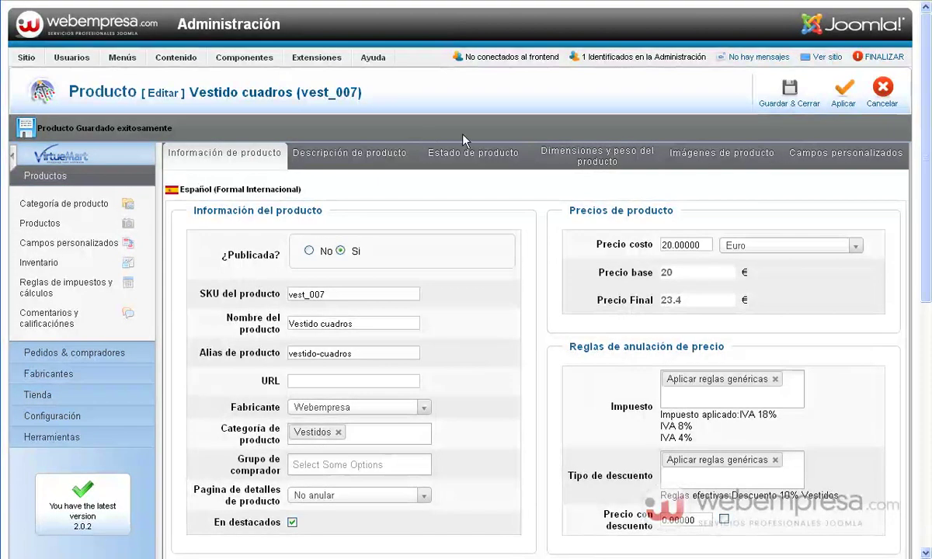
# Delete the first paragraph, starting with "Lorem ipsum", from the product description and save without closing
pyautogui.click(346, 154)
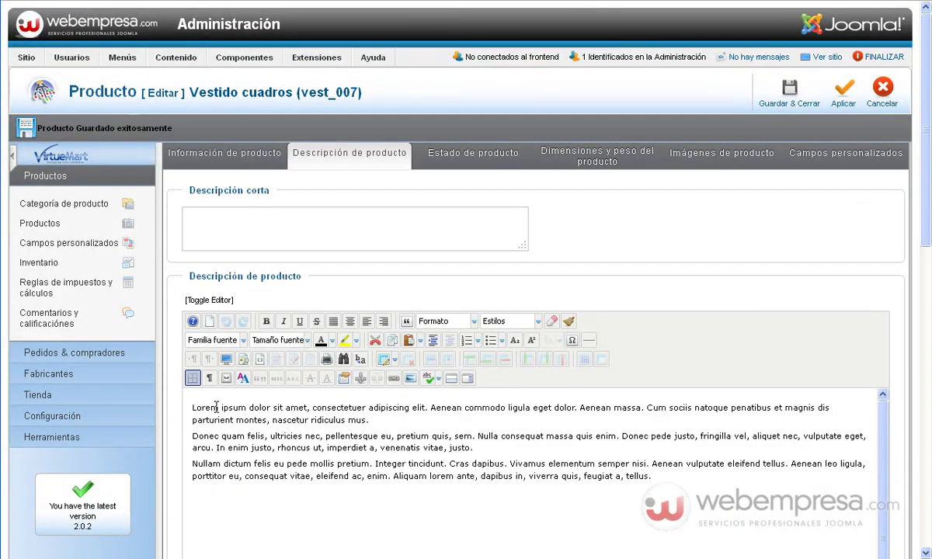
pyautogui.moveTo(359, 417); pyautogui.dragTo(188, 404)
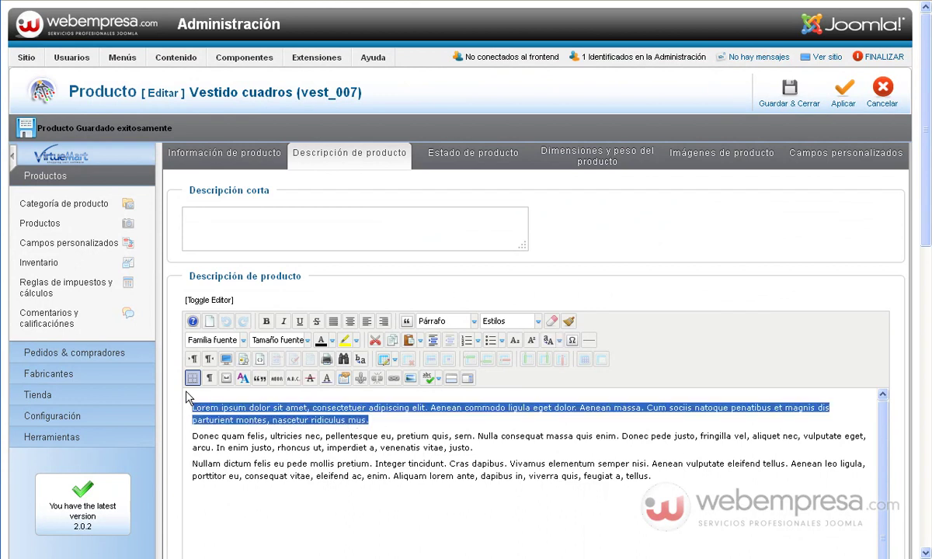
pyautogui.press('Delete')
pyautogui.press('Delete')
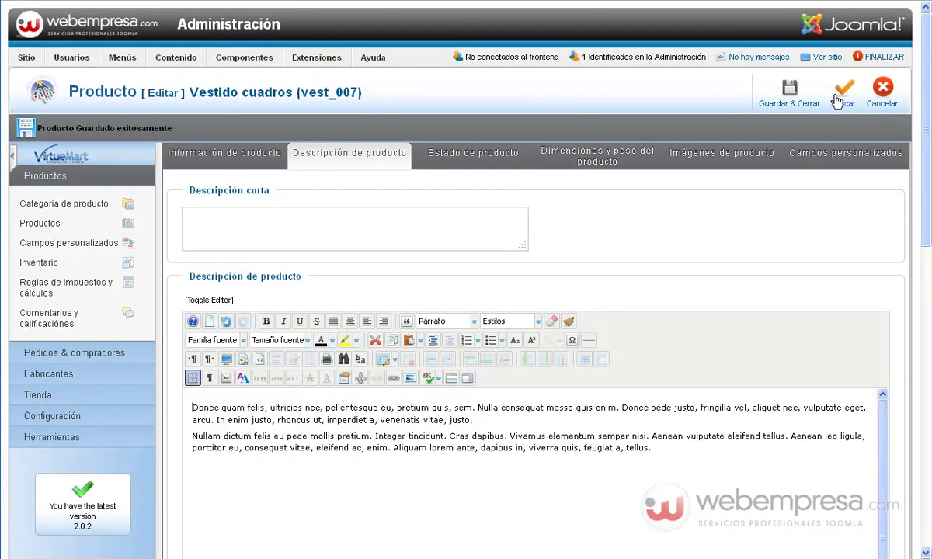
pyautogui.click(840, 95)
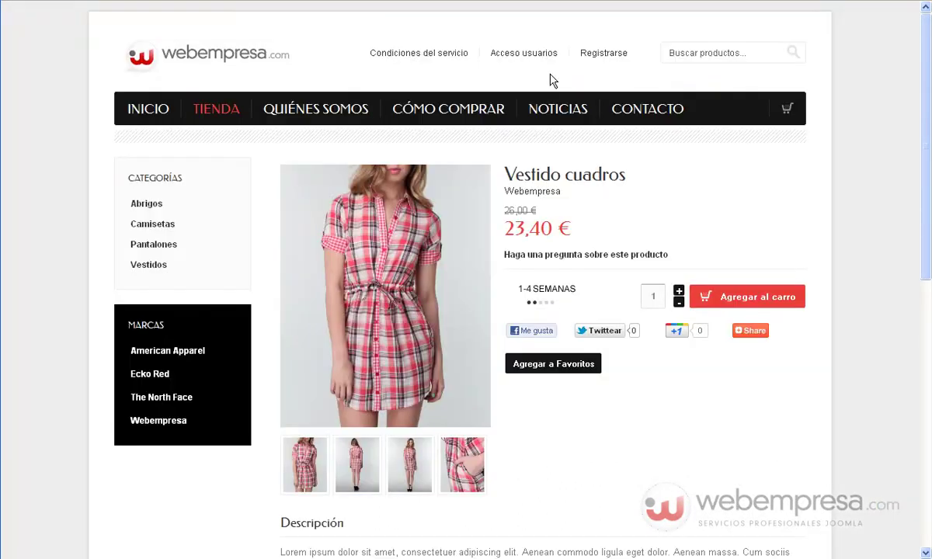
# Check the edited description of Vestido cuadros on its storefront page
pyautogui.scroll(-3, 554, 319)
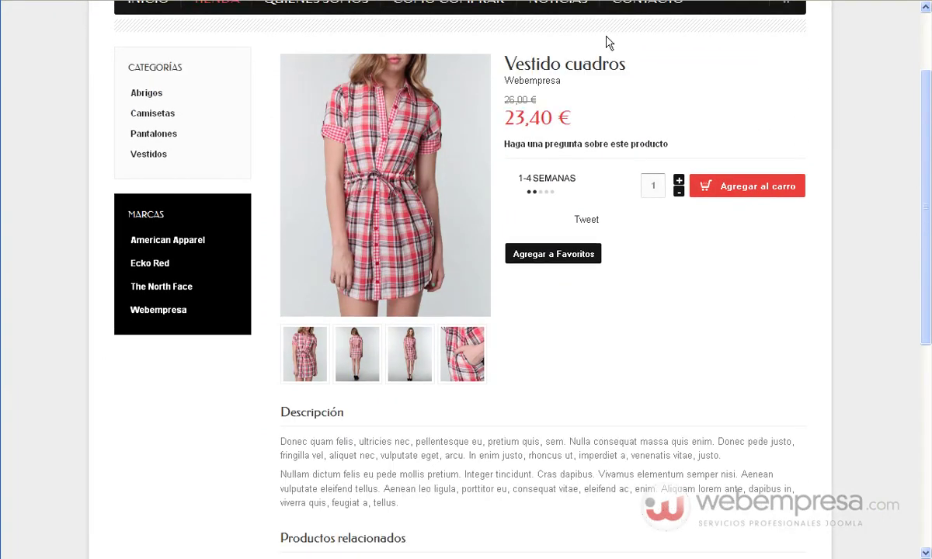
pyautogui.scroll(-6, 608, 69)
pyautogui.scroll(9, 608, 70)
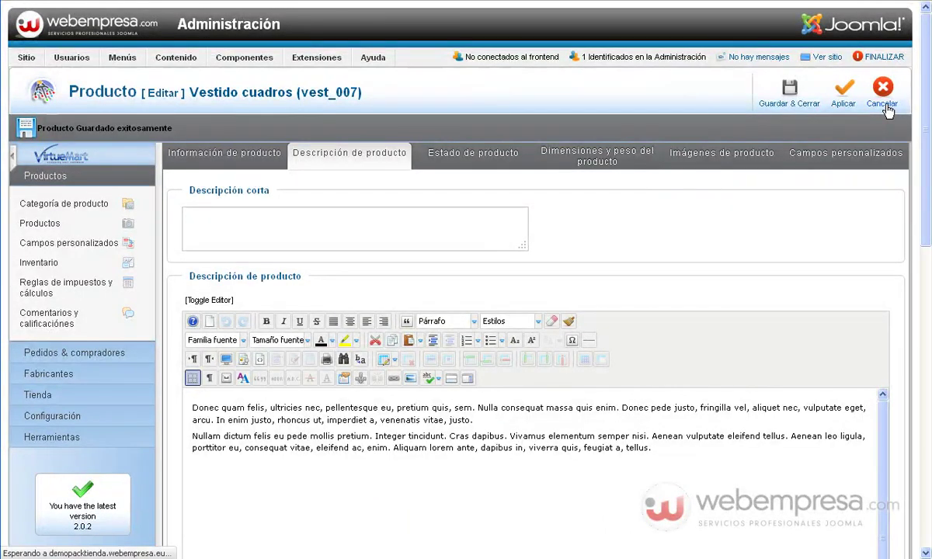
# Close the product editor and clone only Vestido cuadros from the product list, leaving Vestido con capucha unselected
pyautogui.click(888, 109)
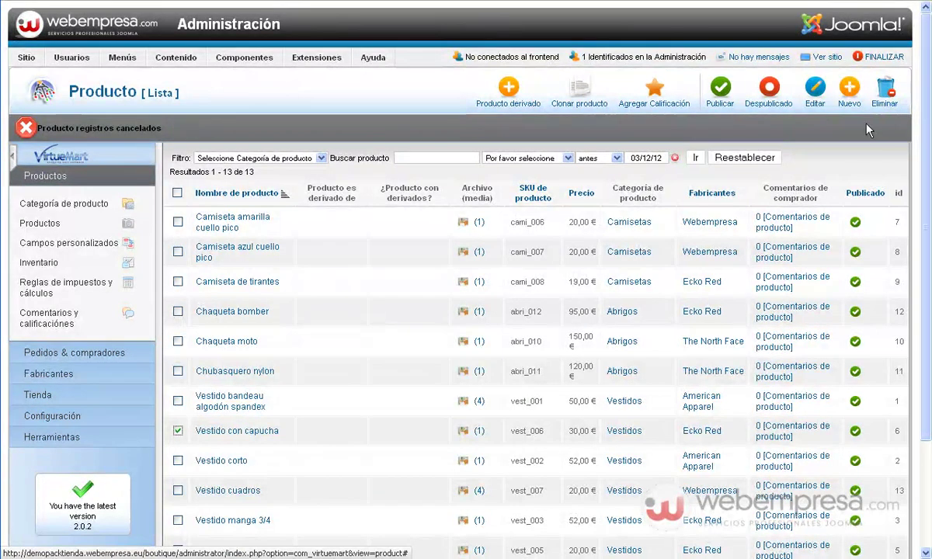
pyautogui.click(178, 432)
pyautogui.scroll(-3, 179, 439)
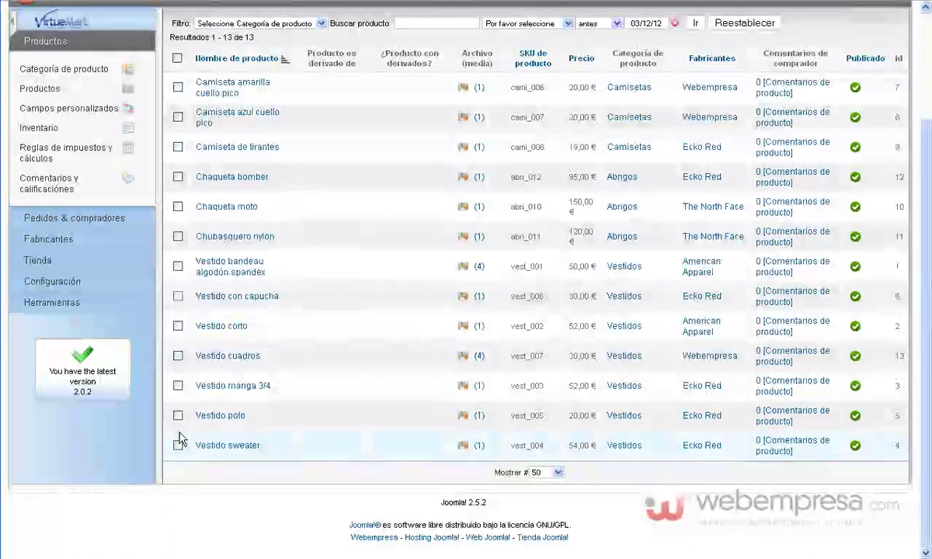
pyautogui.scroll(3, 178, 438)
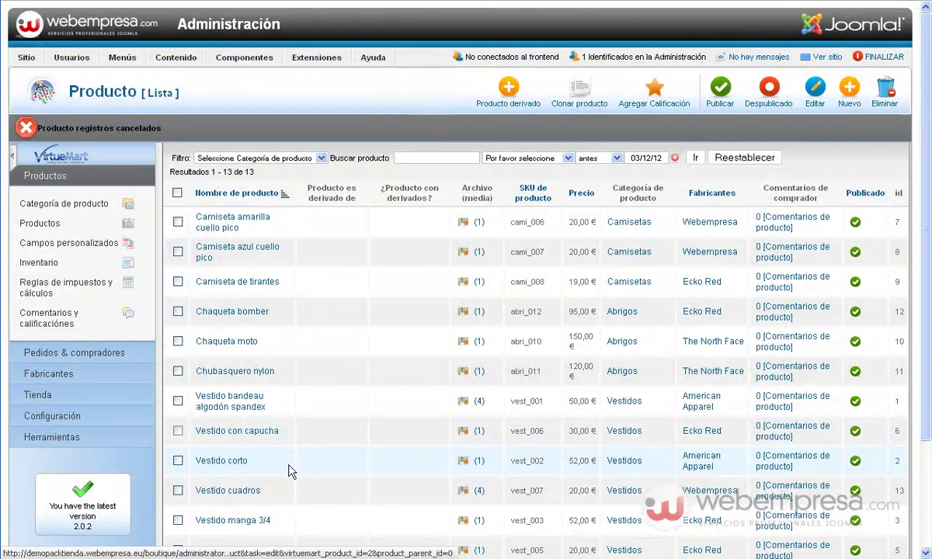
pyautogui.click(178, 490)
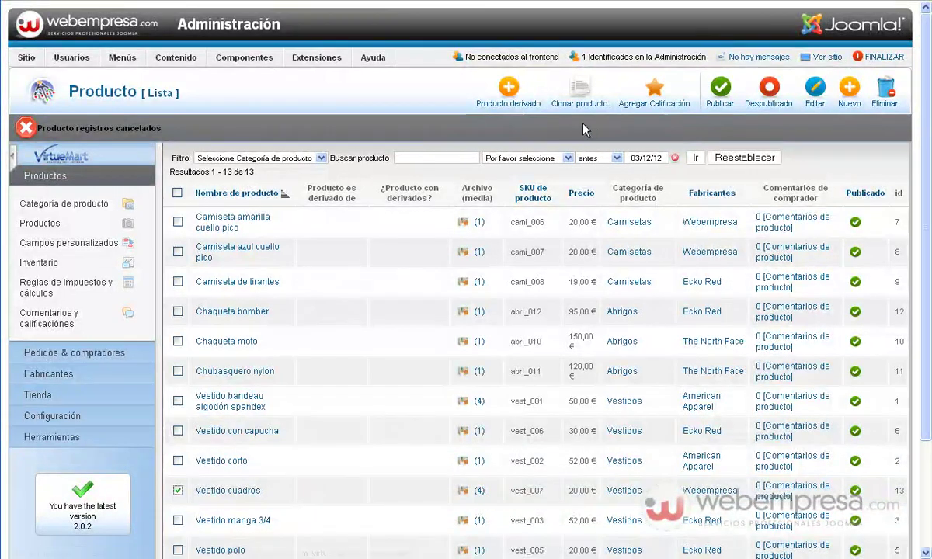
pyautogui.click(584, 93)
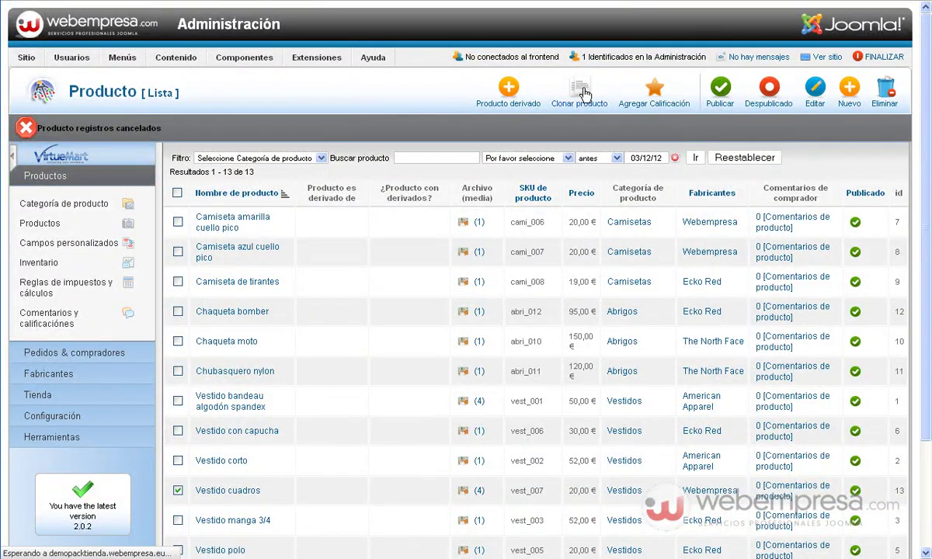
# Open the cloned product, set its name to "Vestido cuadros 2" and open its product images
pyautogui.scroll(-4, 420, 370)
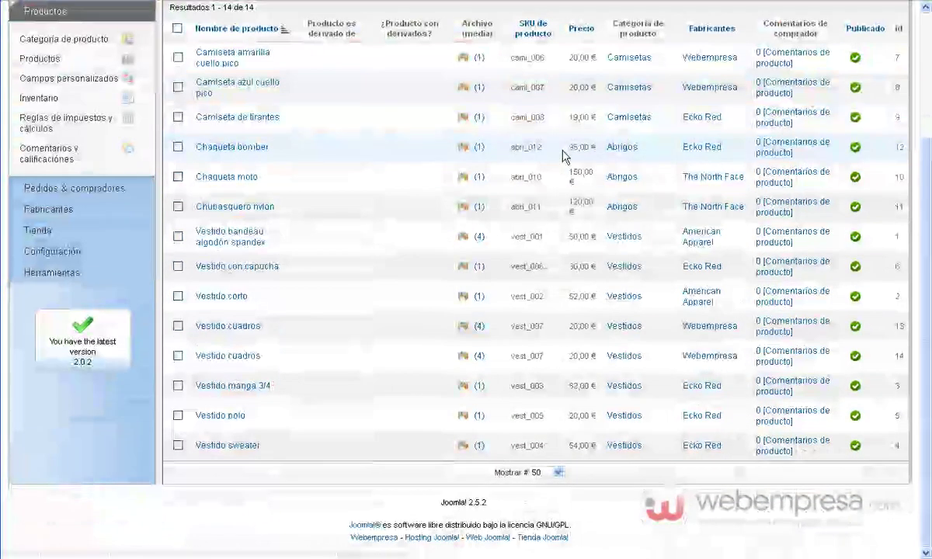
pyautogui.click(232, 359)
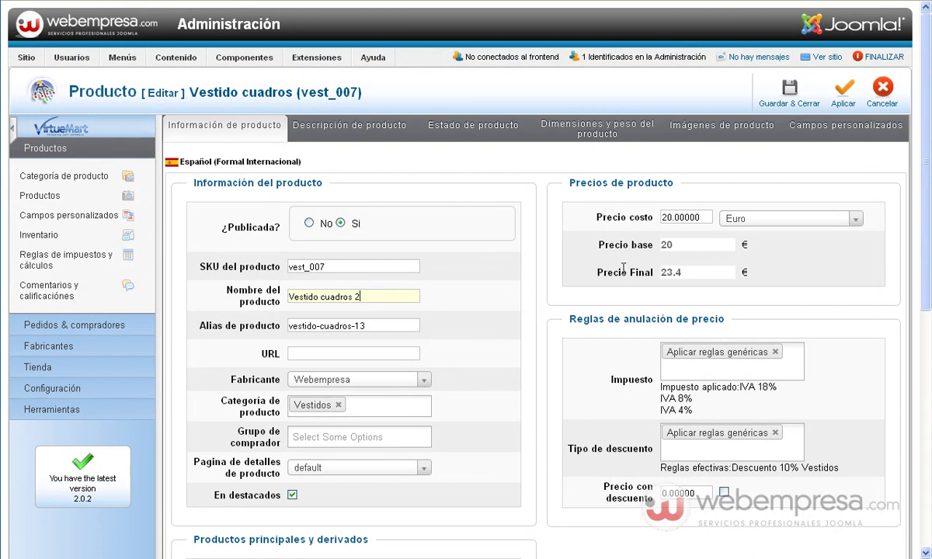
pyautogui.click(721, 129)
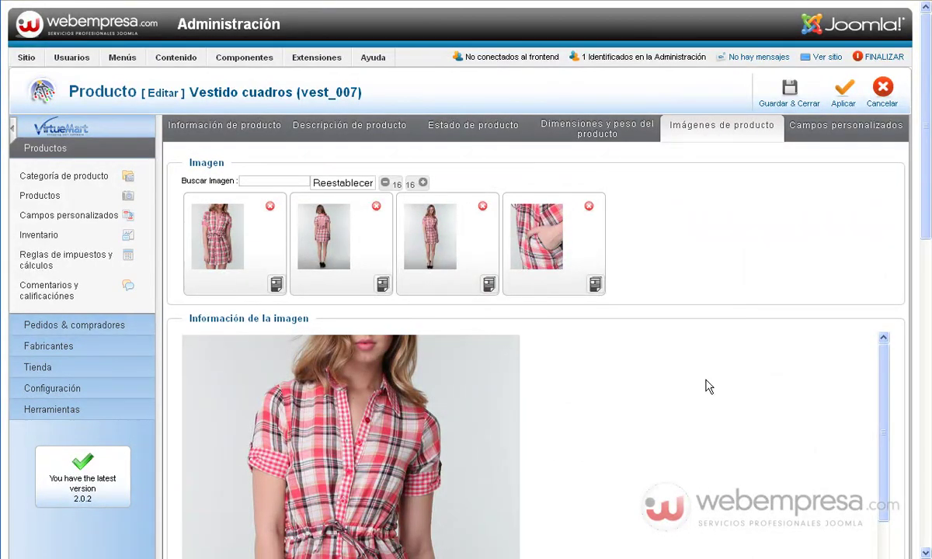